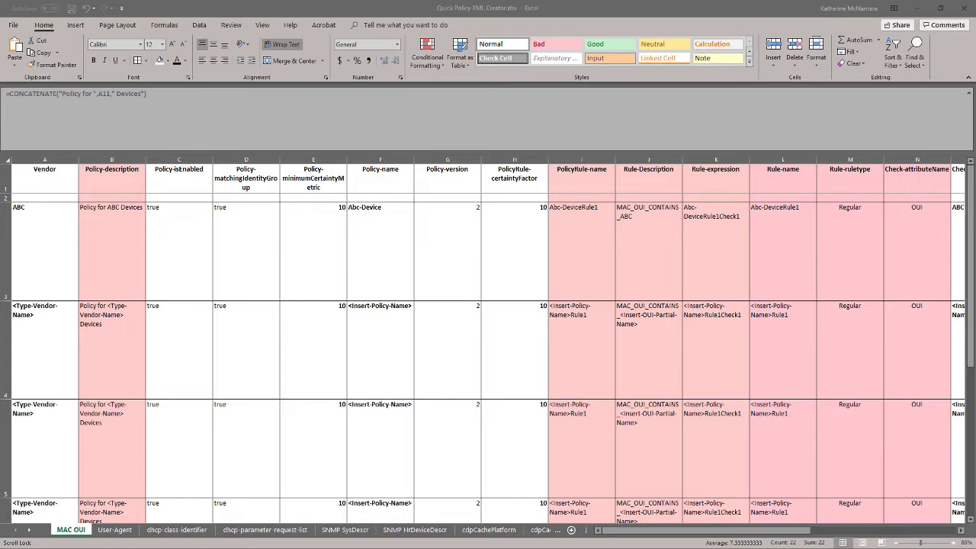
Step: Look through the attribute template sheets, from User-Agent and the DHCP, SNMP and CDP sheets to lldpSystemDescription and lldpSystemName
click(106, 536)
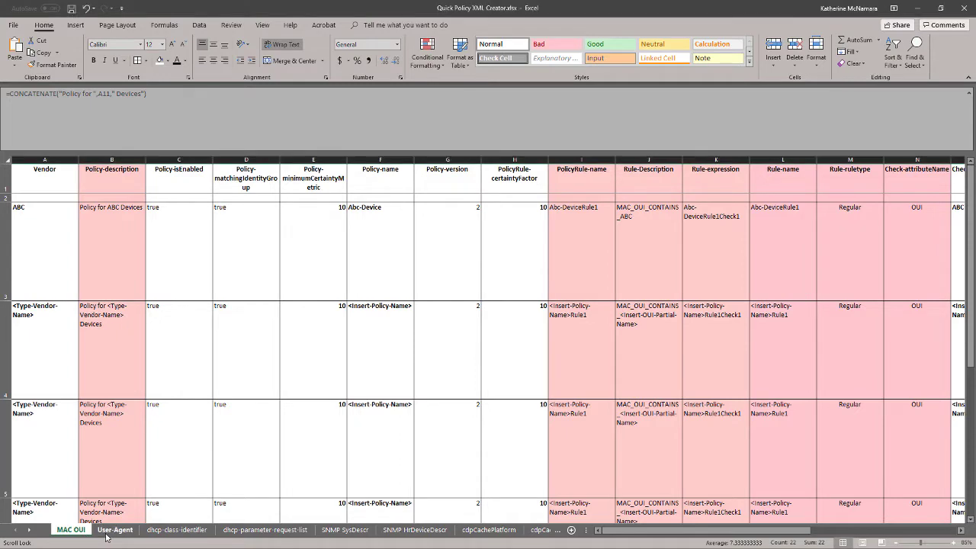
click(107, 537)
click(179, 532)
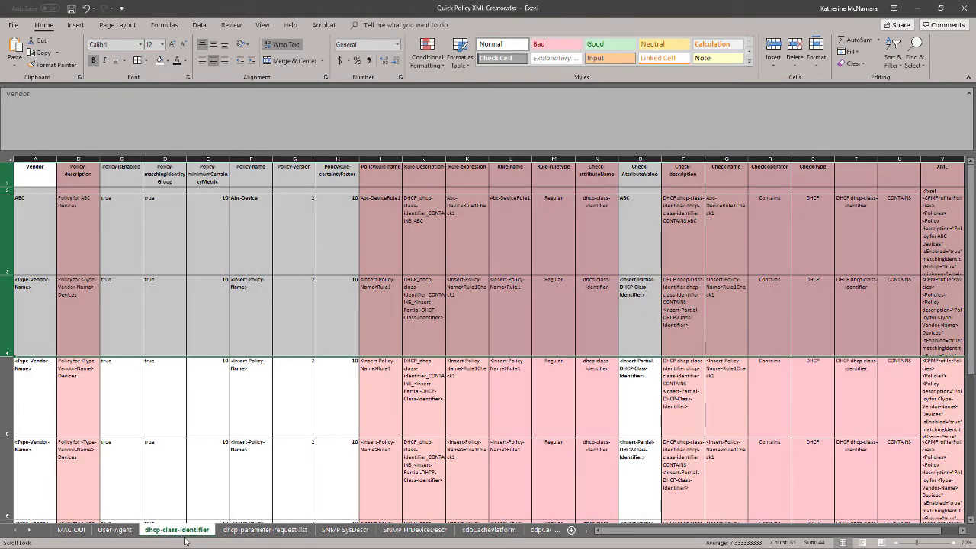
click(246, 532)
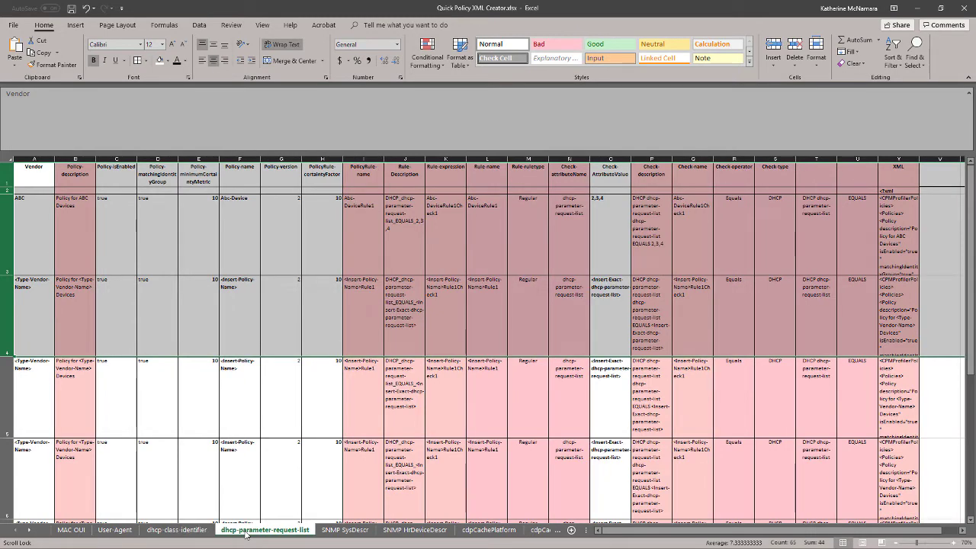
click(348, 534)
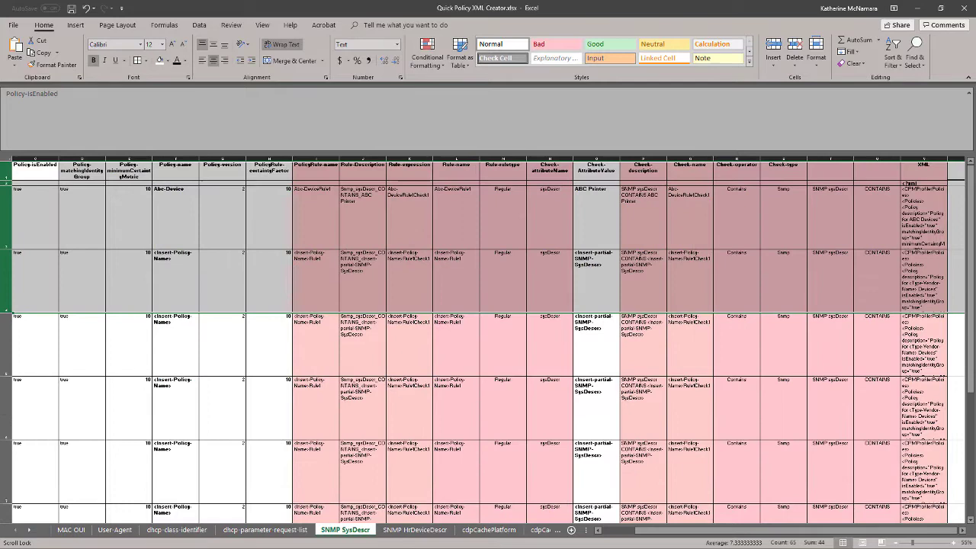
click(431, 531)
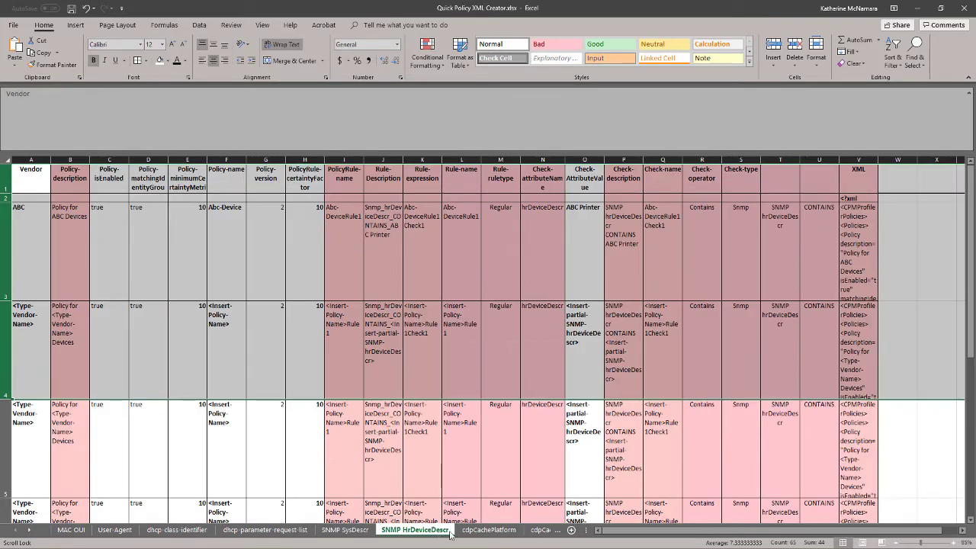
click(491, 532)
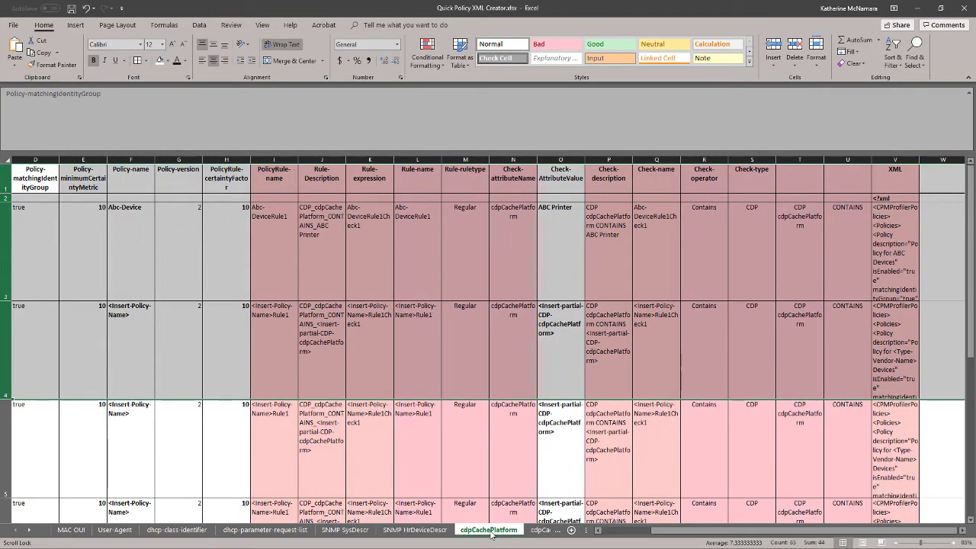
click(540, 532)
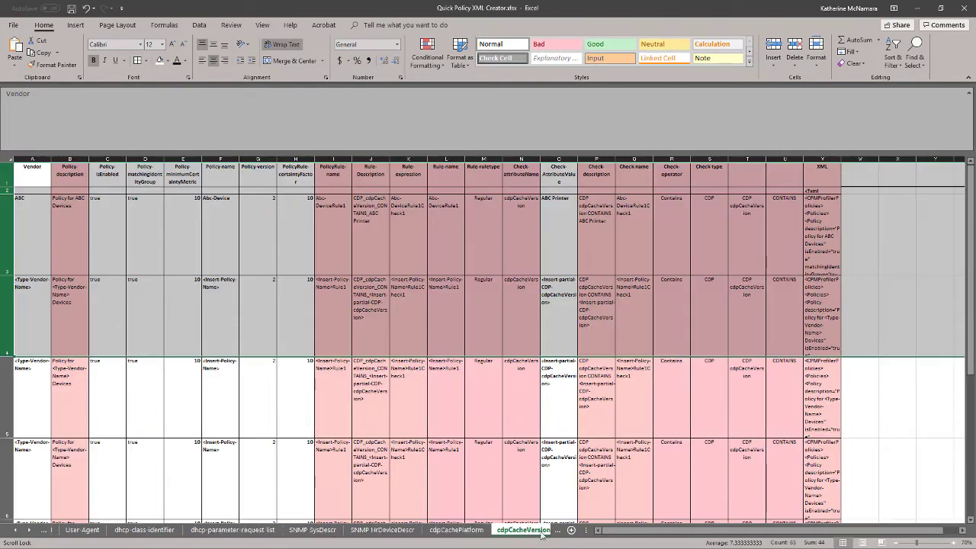
click(30, 531)
click(29, 532)
click(30, 531)
click(29, 531)
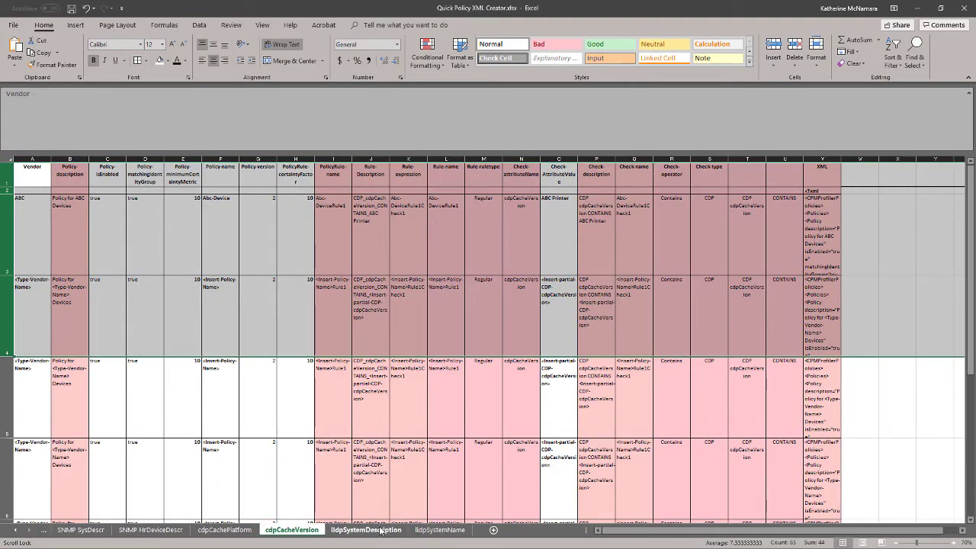
click(389, 531)
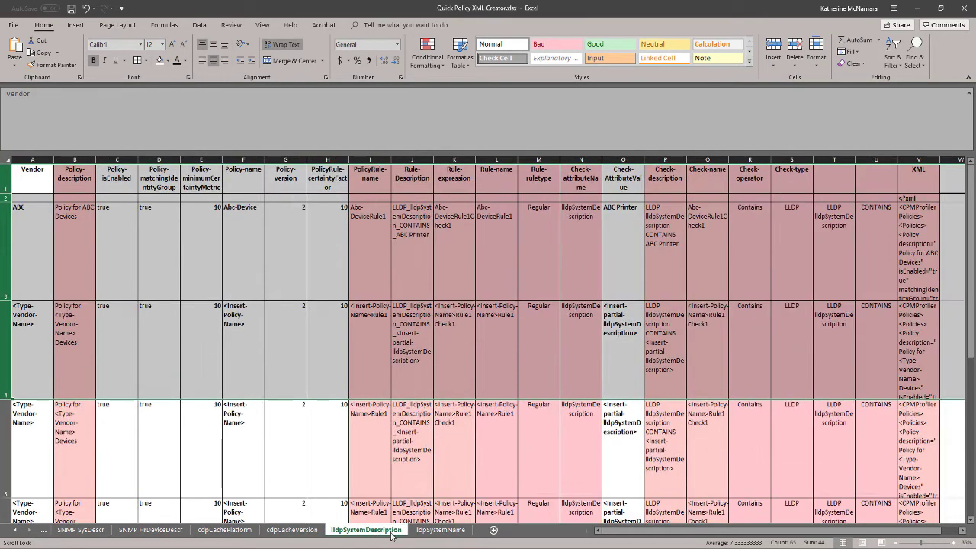
click(432, 534)
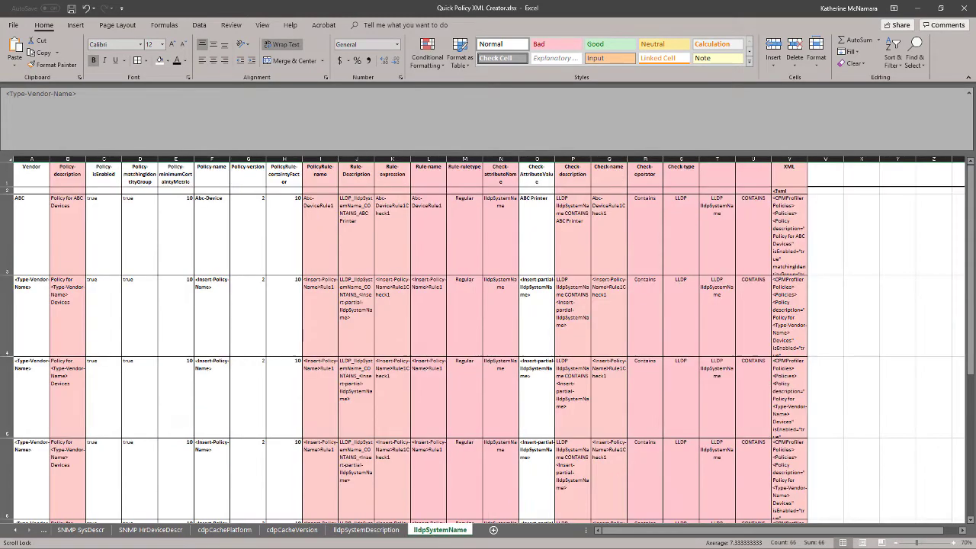
Step: Return to the MAC OUI sheet and look over its policy template rows down to the end of the table
click(17, 533)
click(17, 532)
click(17, 533)
click(17, 532)
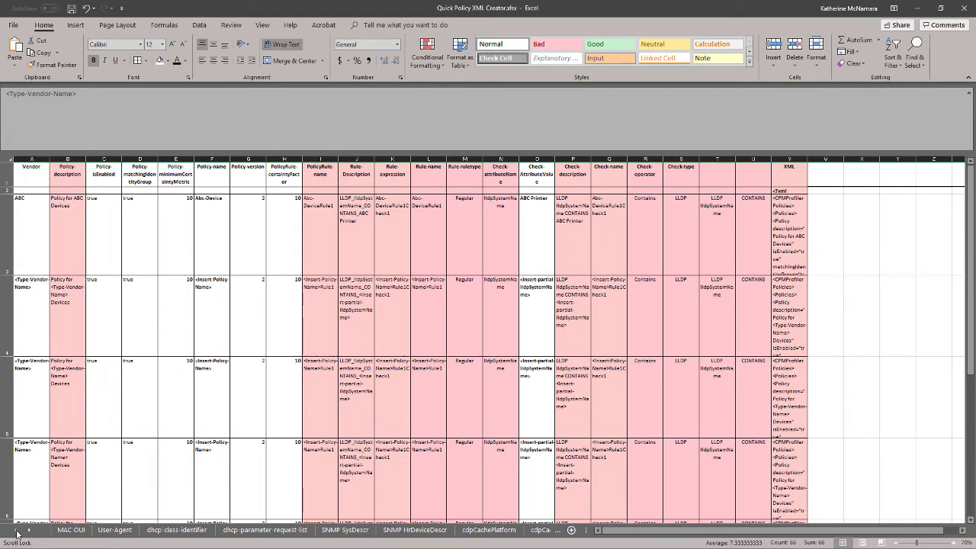
click(69, 534)
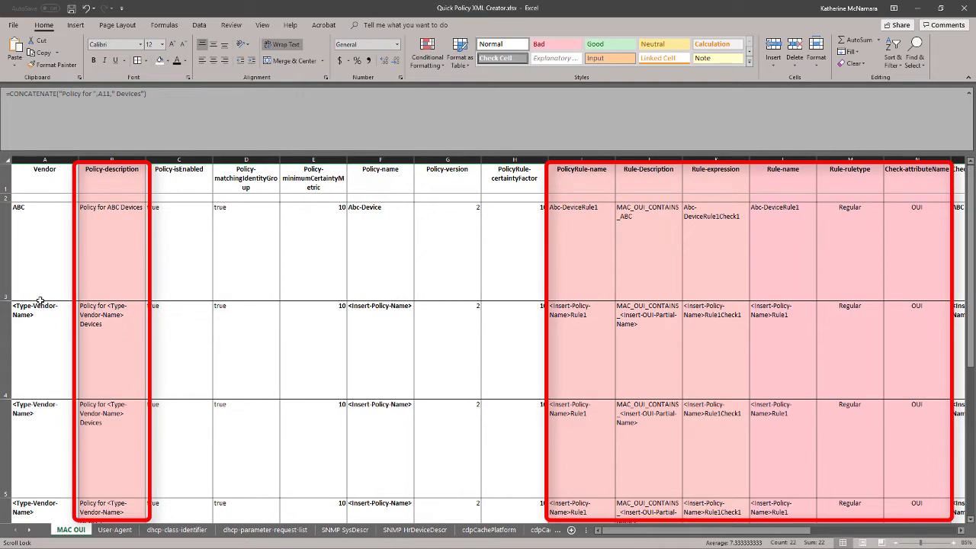
scroll(38, 279, down, 3)
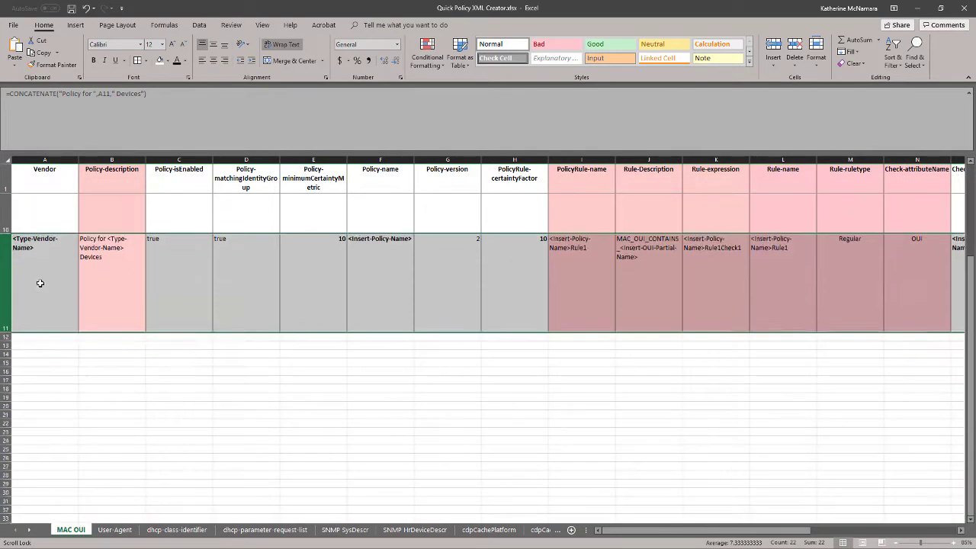
scroll(40, 283, up, 4)
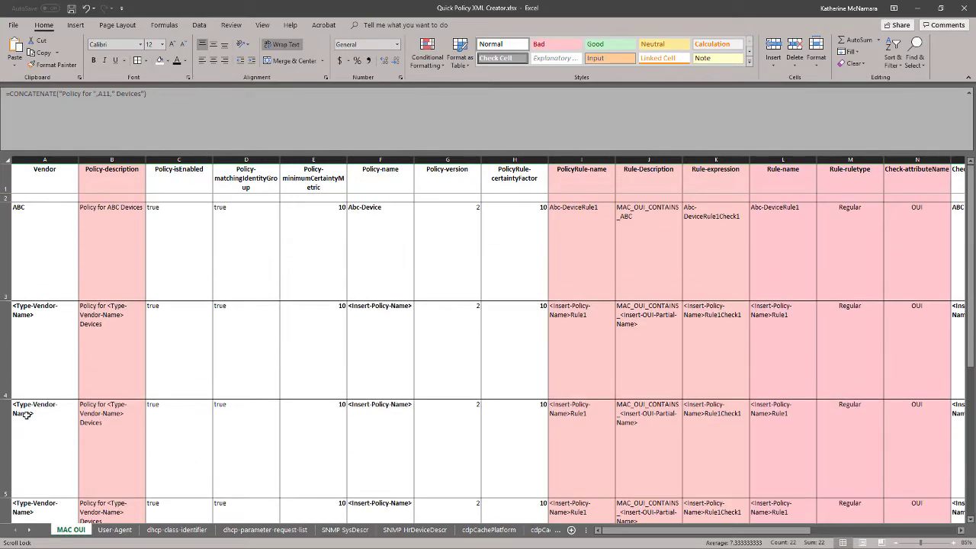
Step: Copy template row 10 of the MAC OUI sheet and paste it into the empty rows below the table
scroll(27, 414, down, 2)
click(3, 475)
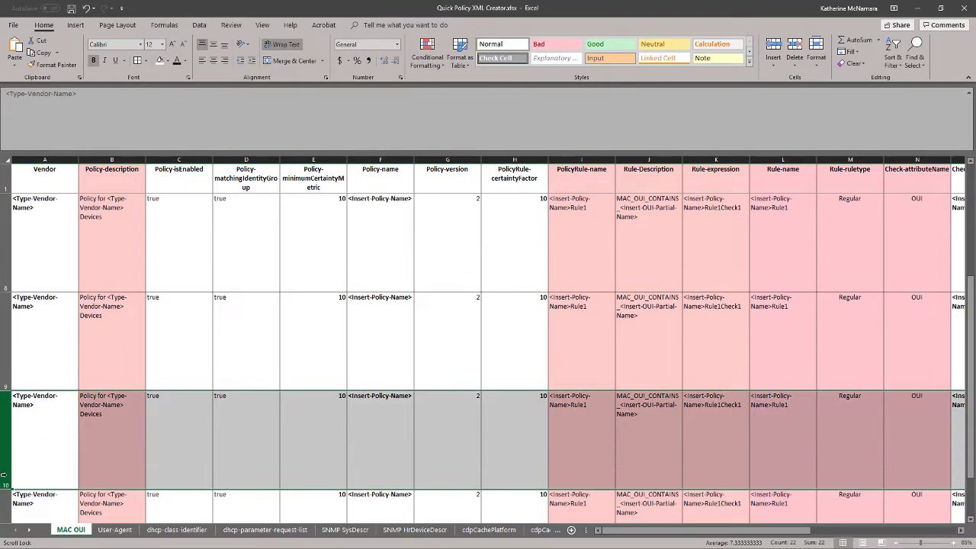
key(ctrl+c)
scroll(17, 320, down, 2)
scroll(17, 302, up, 1)
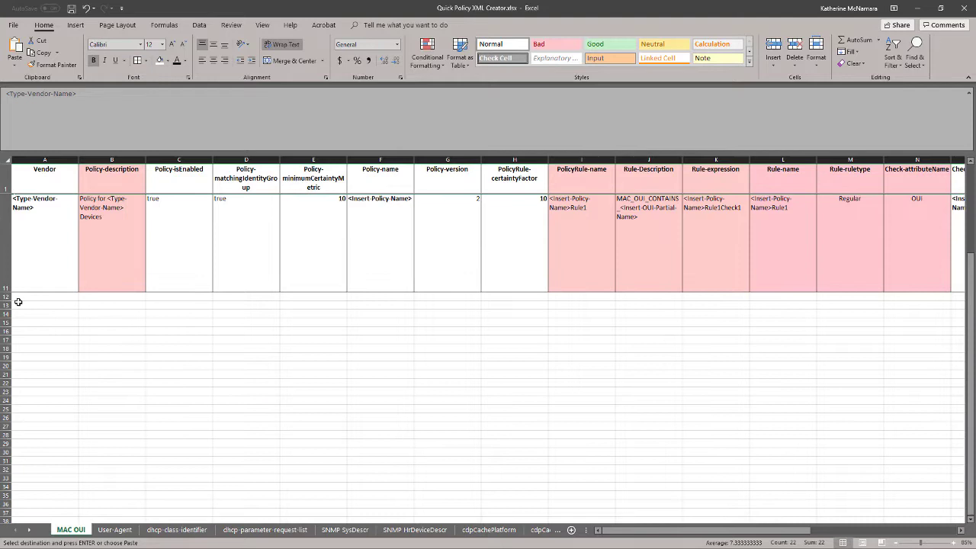
click(17, 302)
key(ctrl+v)
scroll(46, 412, up, 3)
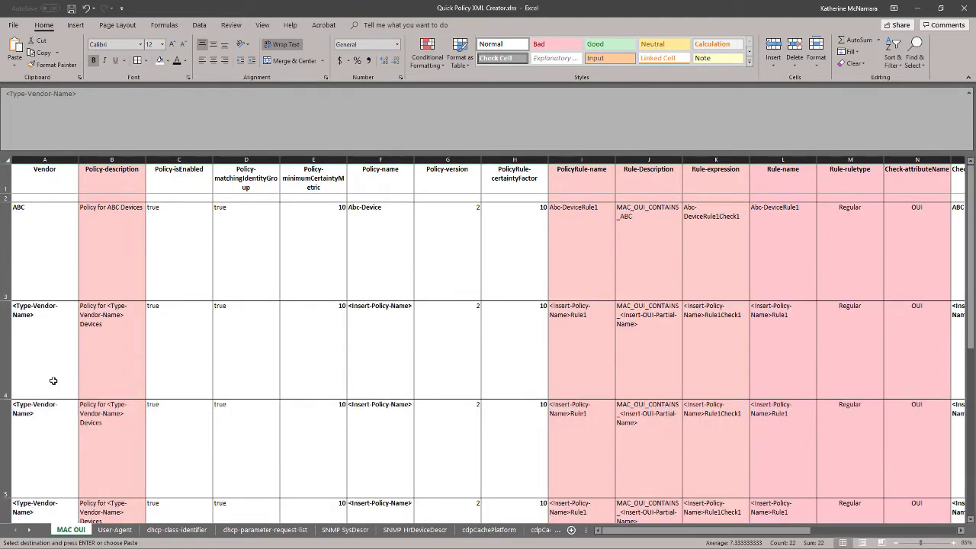
Step: Enter Ecorp as the Vendor in row 4, the first template row below the ABC example
click(45, 217)
click(38, 316)
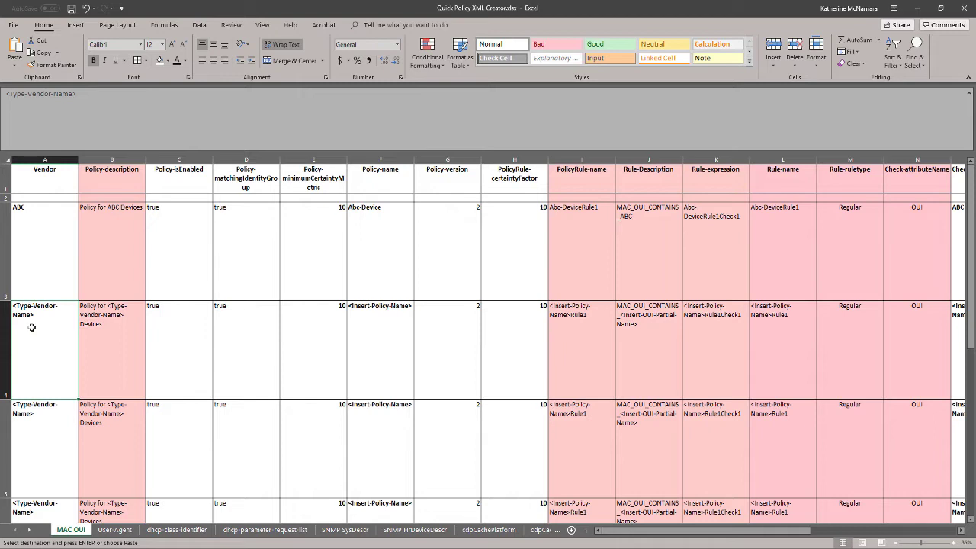
text(E)
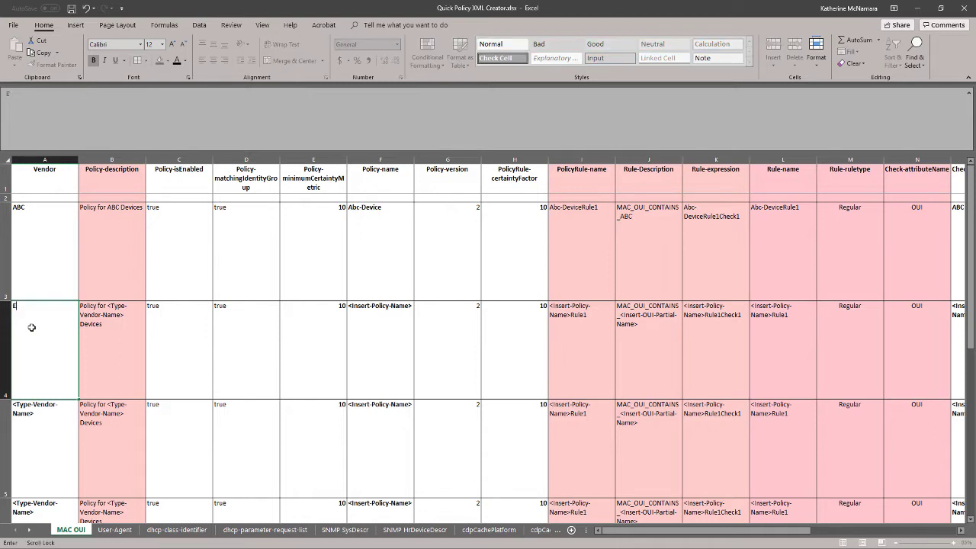
text(Corp)
click(390, 309)
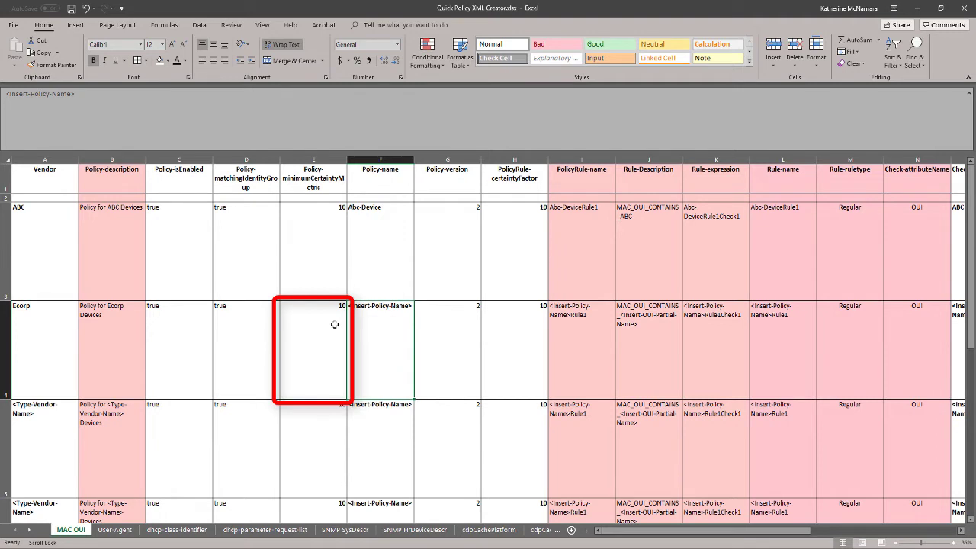
Step: Check the minimum certainty metric and rule certainty factor in row 4, and set its Policy-name to Ecorp-Device
click(334, 325)
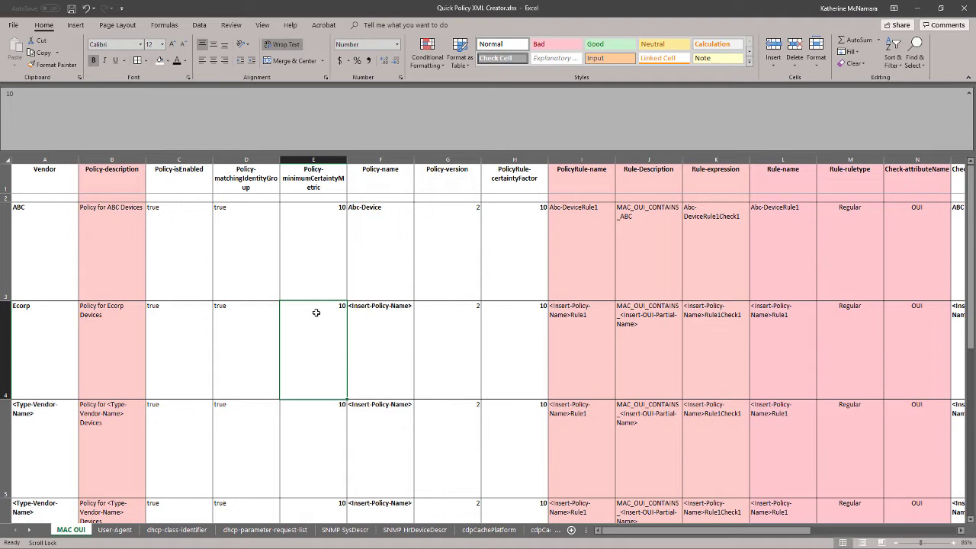
click(521, 322)
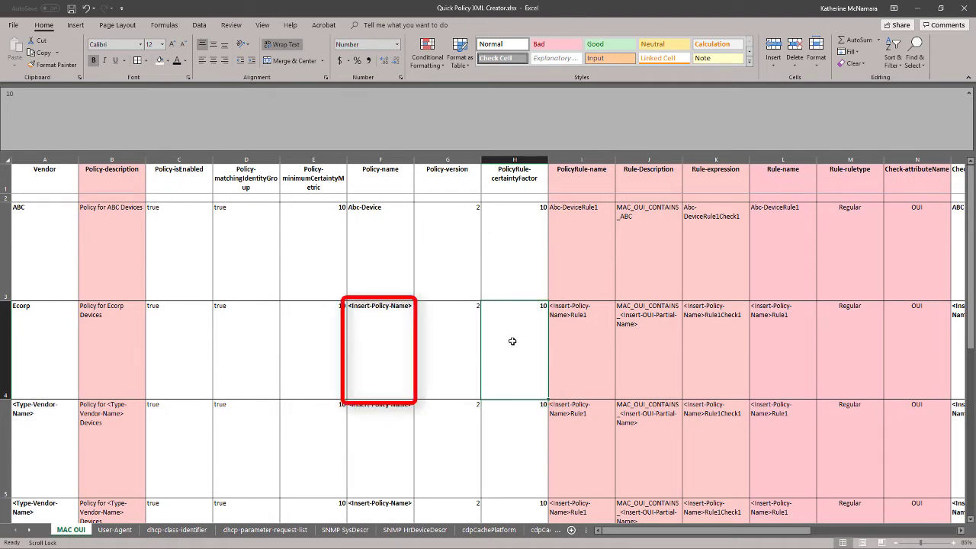
click(383, 310)
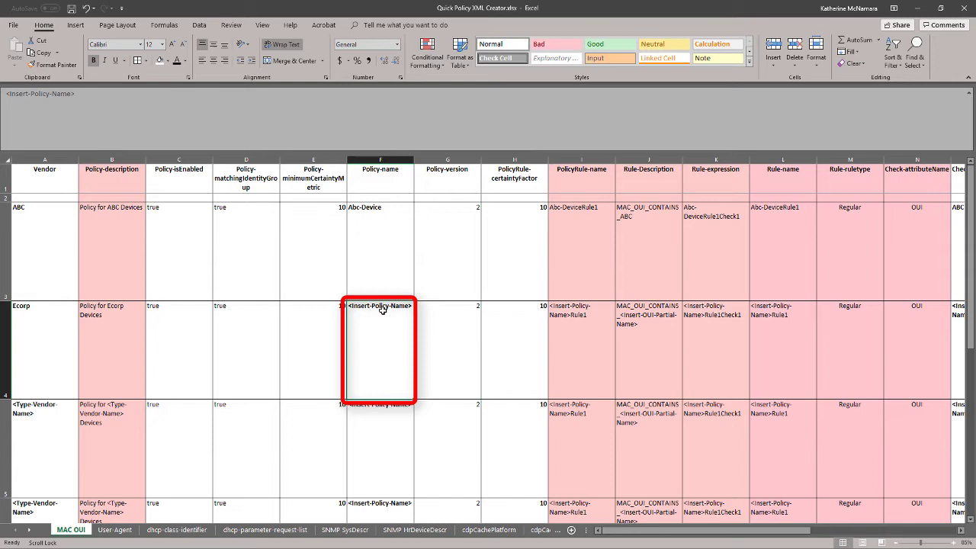
text(Ecorp-)
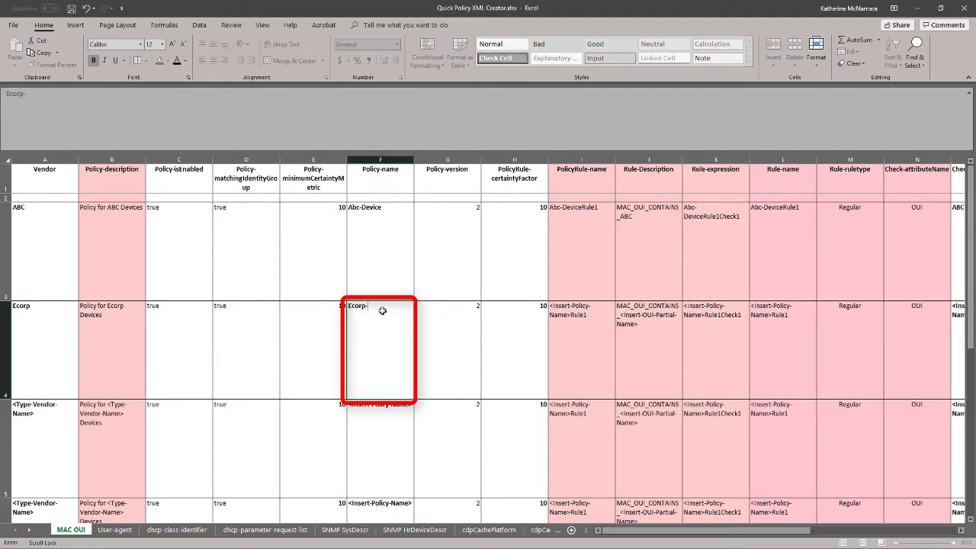
text(Device)
Step: Set the Check-AttributeValue of the Ecorp row to Ecorp
click(953, 312)
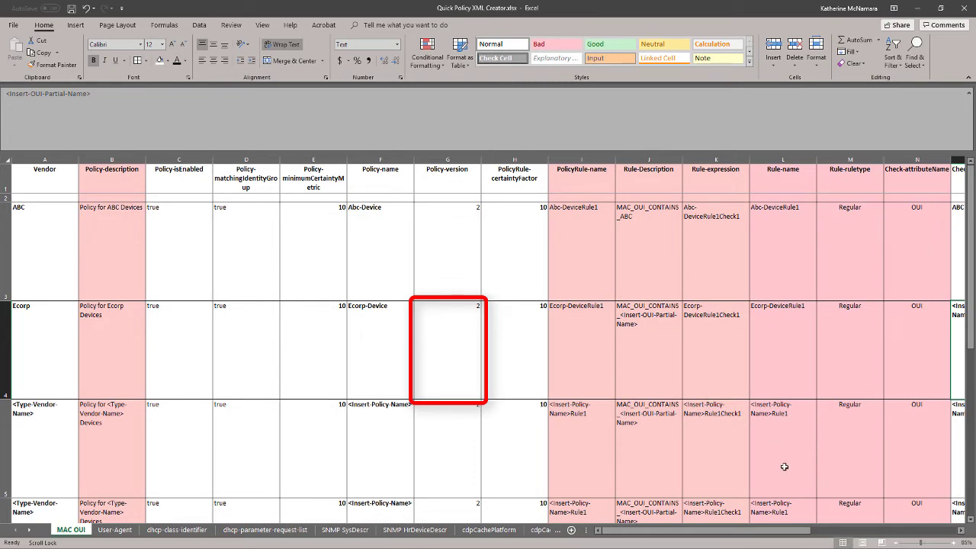
drag(773, 532, 874, 522)
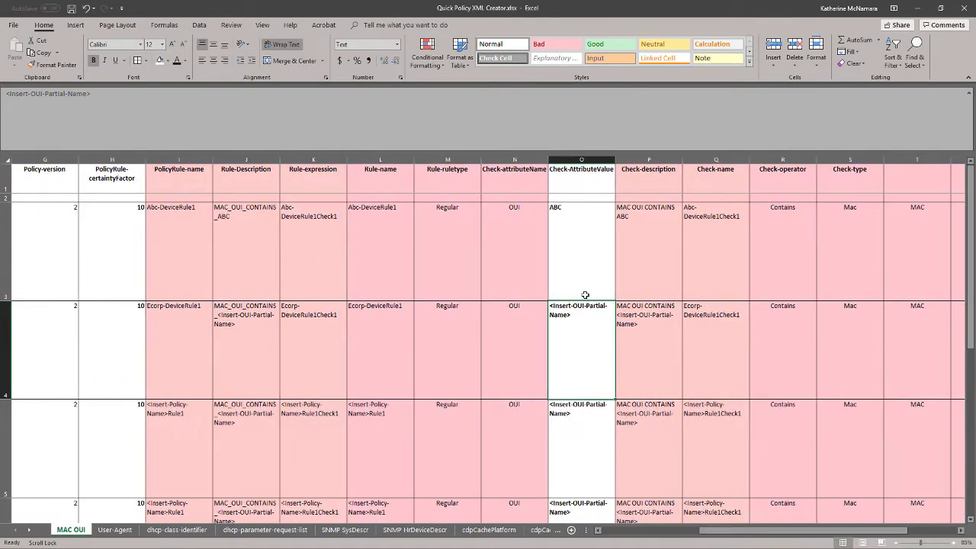
text(Ecorp)
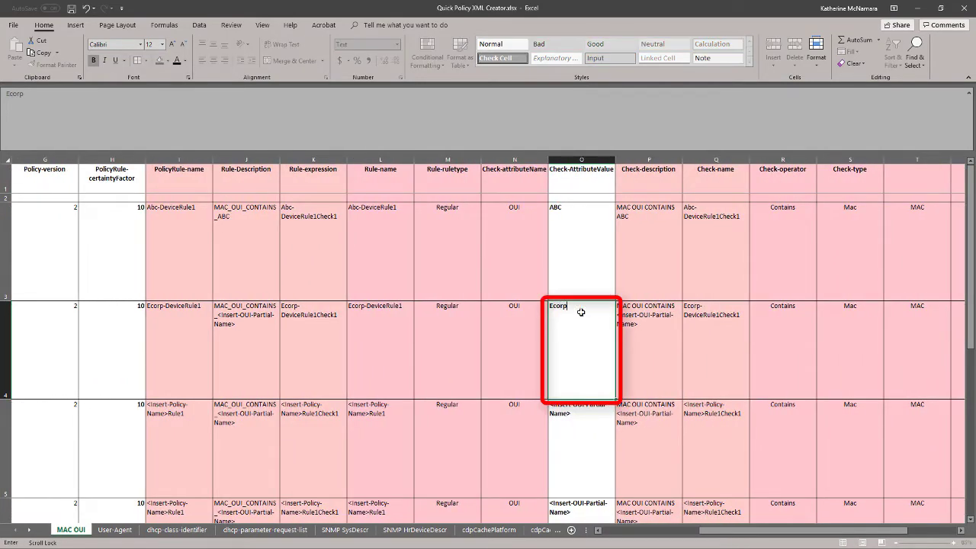
click(658, 360)
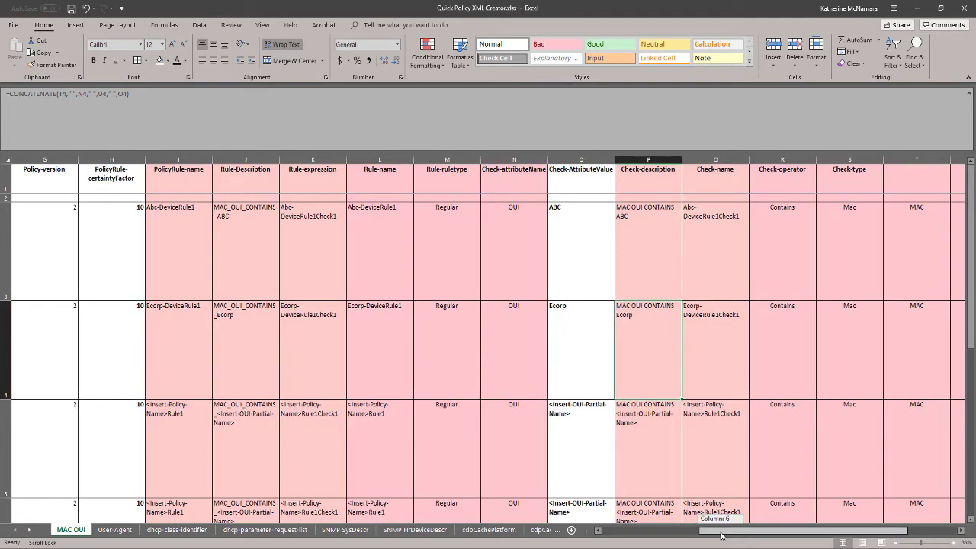
Step: Copy the XML declaration from row 2 of the XML column and paste it into the empty Notepad document
mouse_move(720, 533)
mouse_down()
mouse_move(791, 530)
mouse_move(800, 513)
mouse_up()
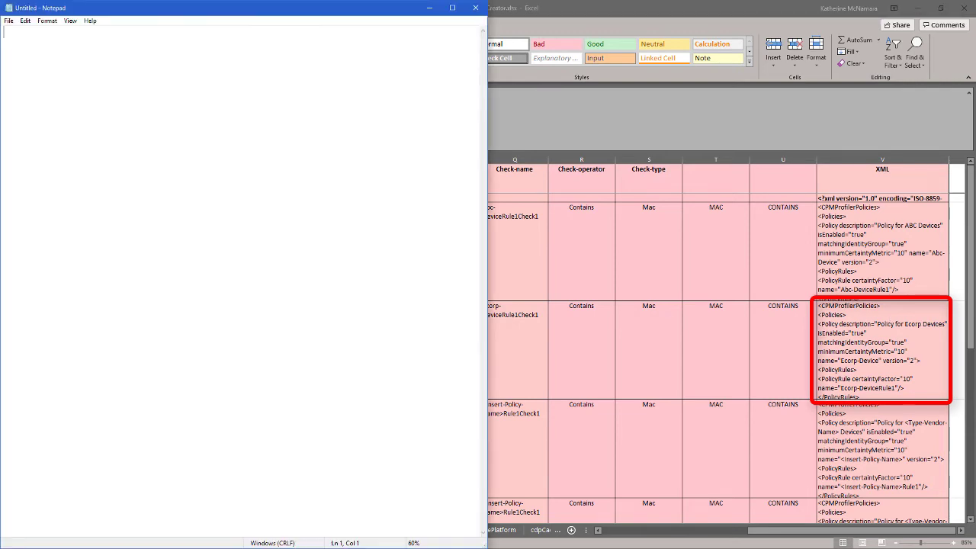
key(alt+Tab)
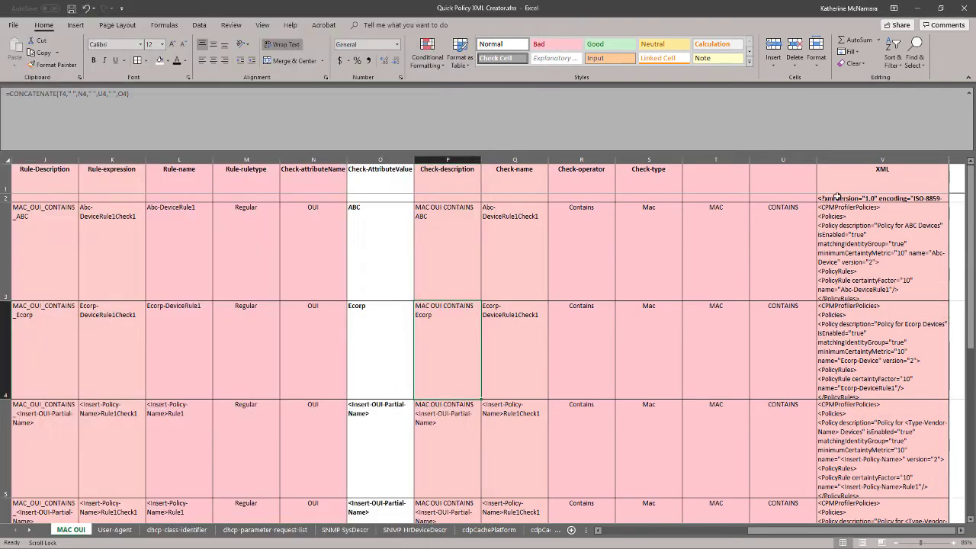
click(835, 198)
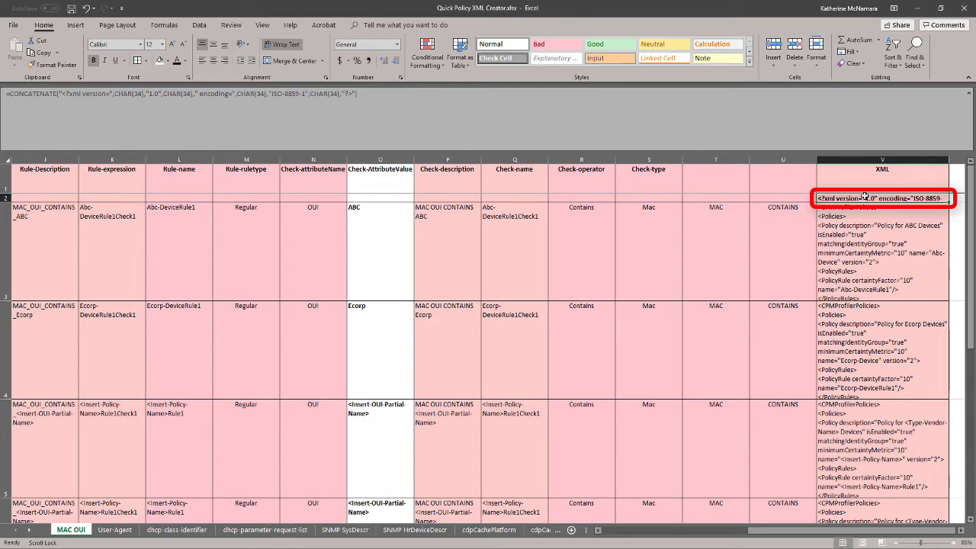
key(ctrl+c)
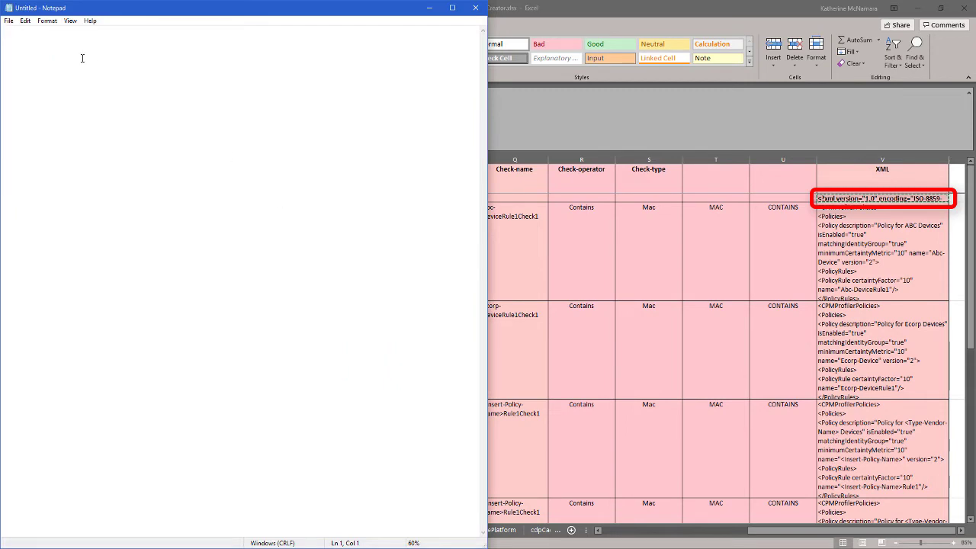
key(ctrl+v)
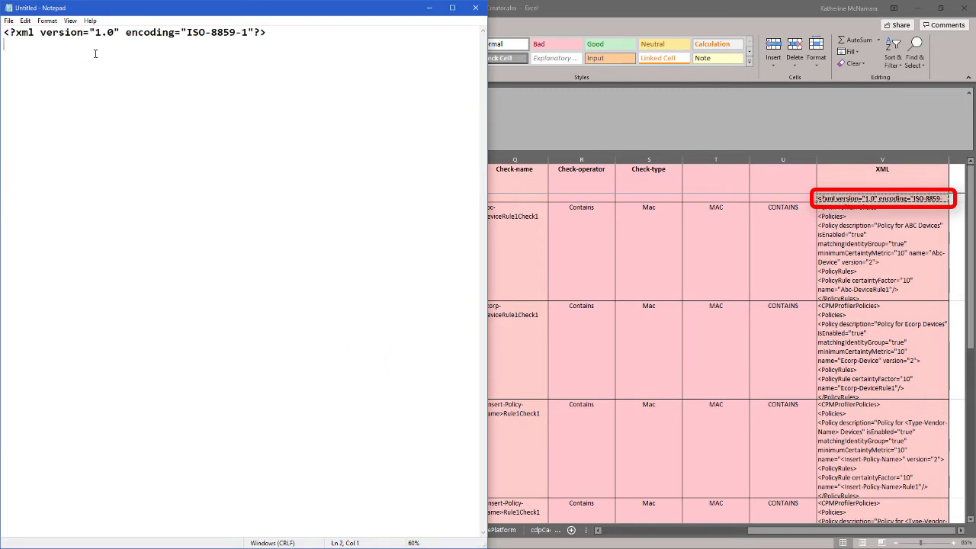
drag(269, 32, 3, 32)
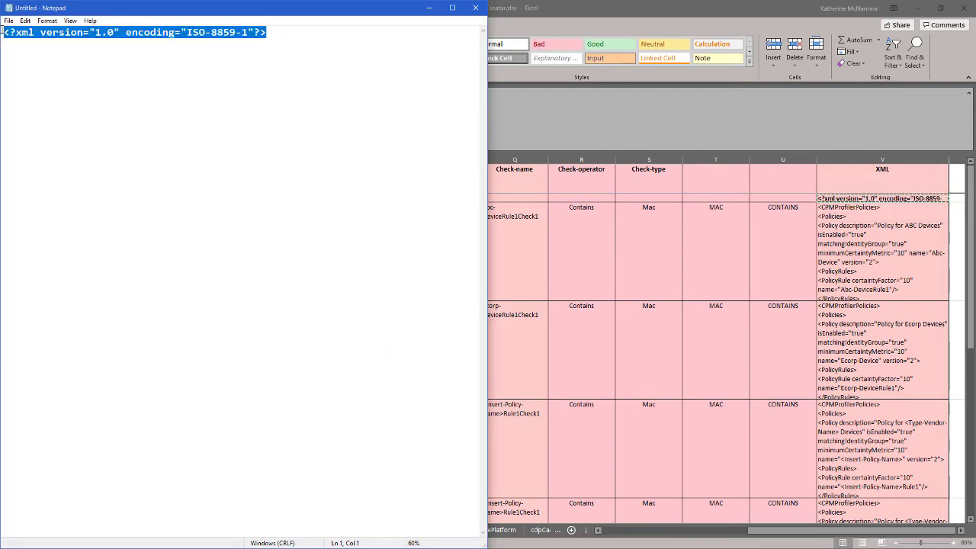
Step: Copy the Ecorp policy XML from row 4 of the XML column and paste it below the XML declaration in Notepad
click(874, 341)
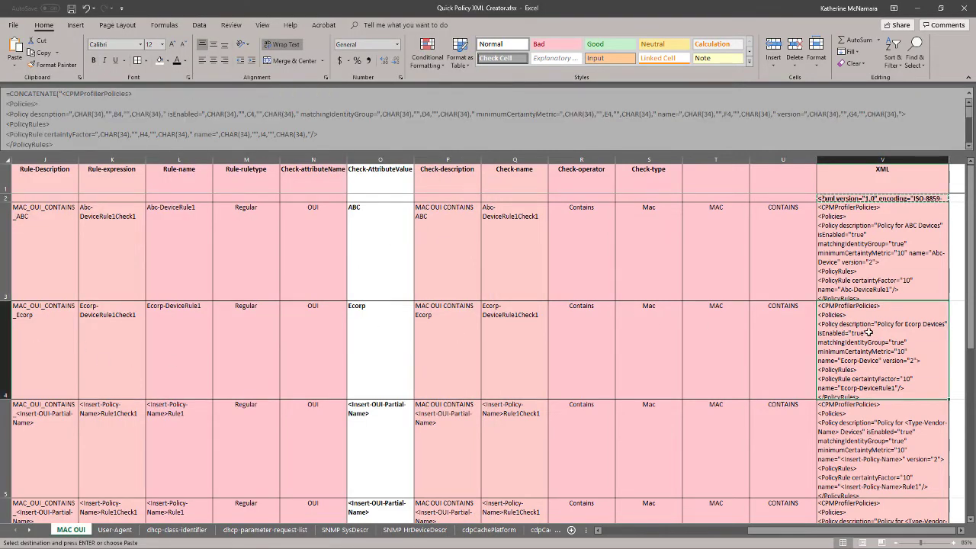
key(ctrl+c)
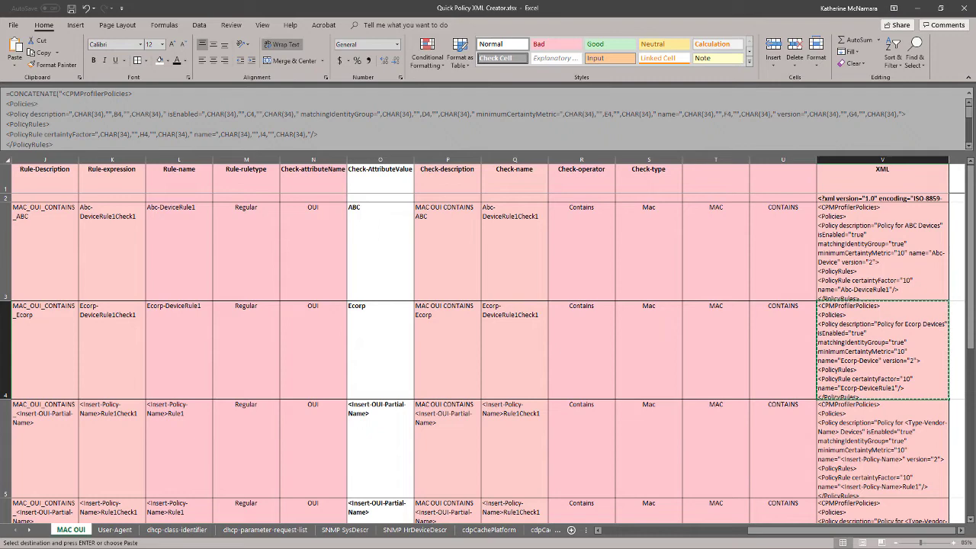
key(alt+Tab)
key(ctrl+v)
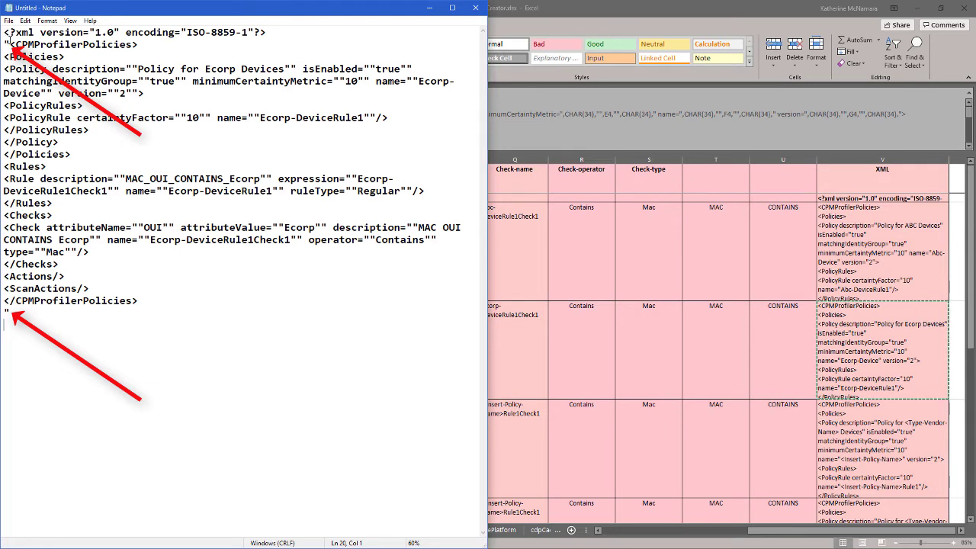
Step: Delete the stray quotation marks before the opening CPMProfilerPolicies tag and after its closing tag
drag(10, 44, 5, 44)
key(Delete)
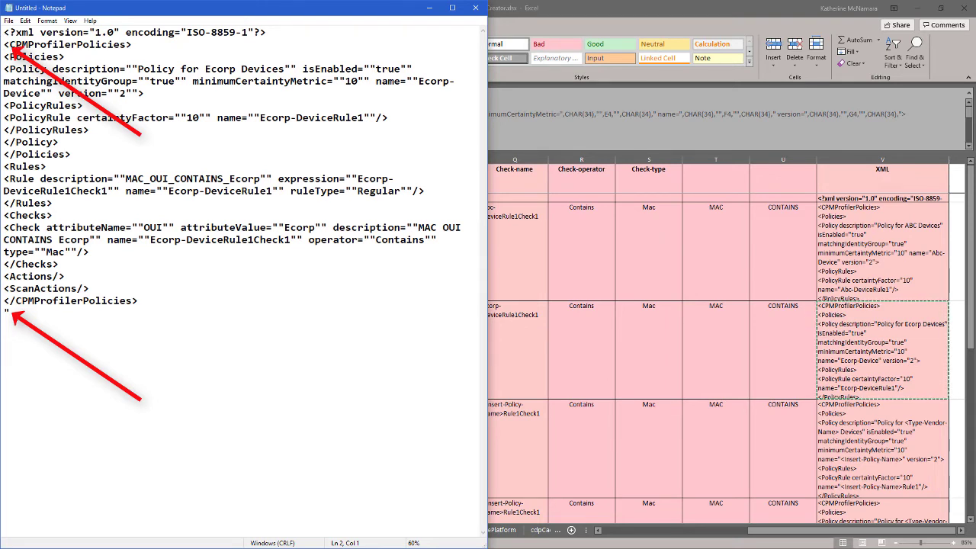
key(ctrl+End)
key(BackSpace)
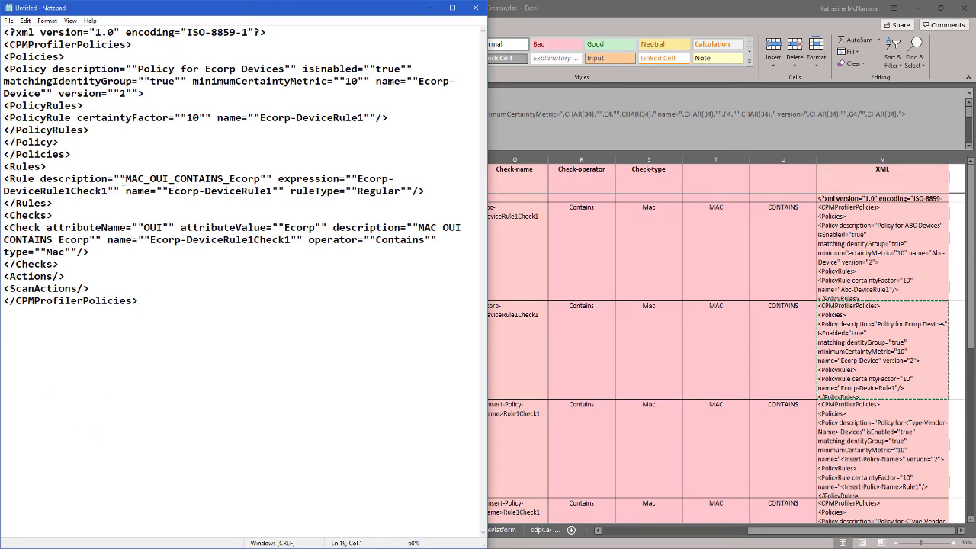
Step: Replace all doubled quotation marks ("") in the document with single ones (")
drag(123, 178, 115, 178)
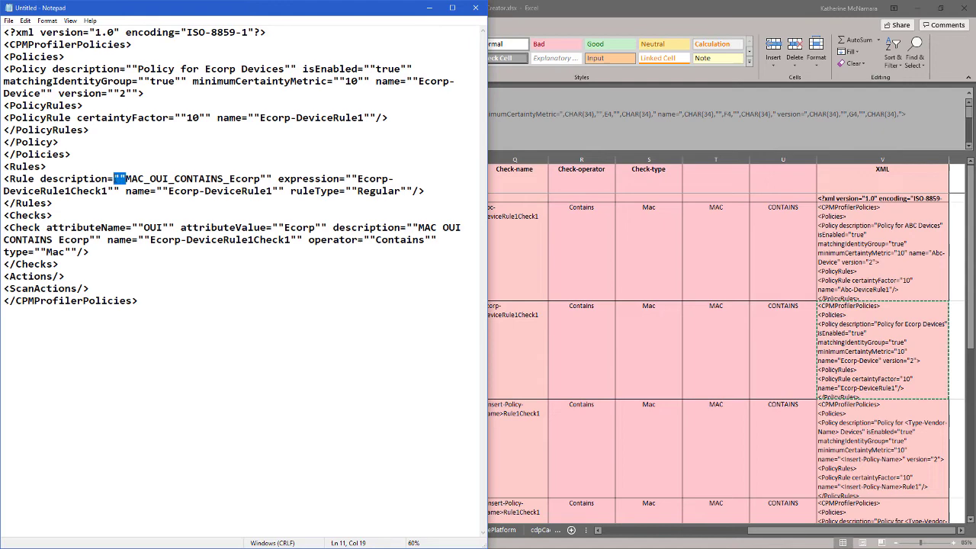
click(183, 488)
click(25, 21)
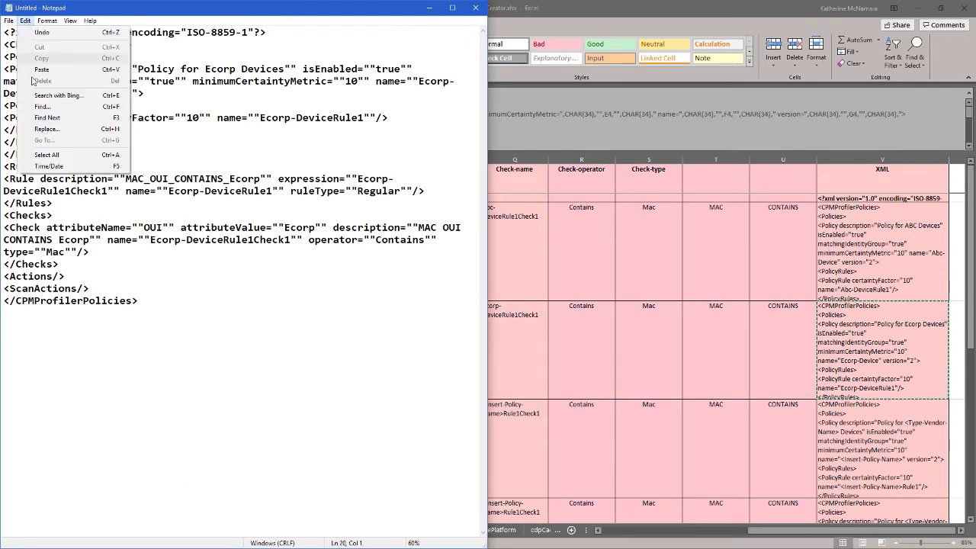
click(43, 129)
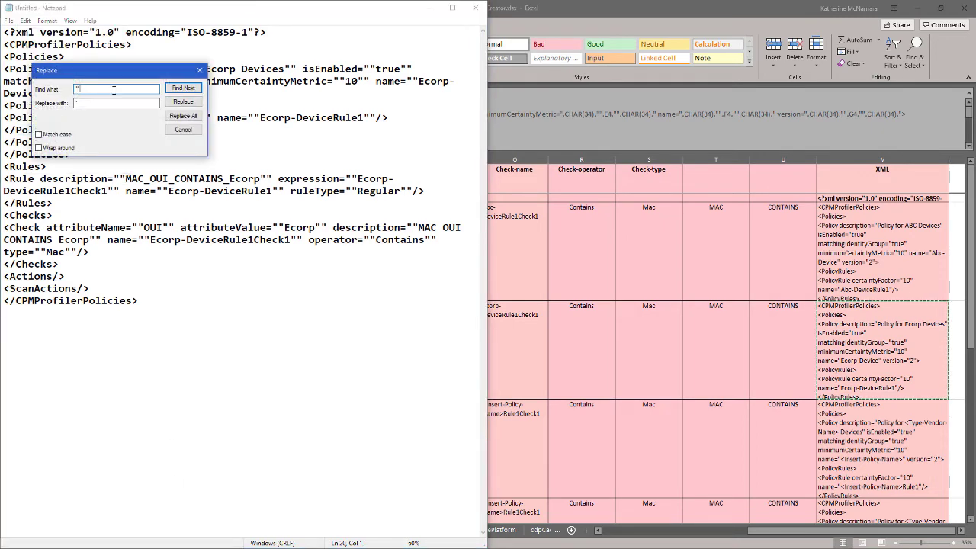
key(Tab)
click(183, 116)
click(183, 130)
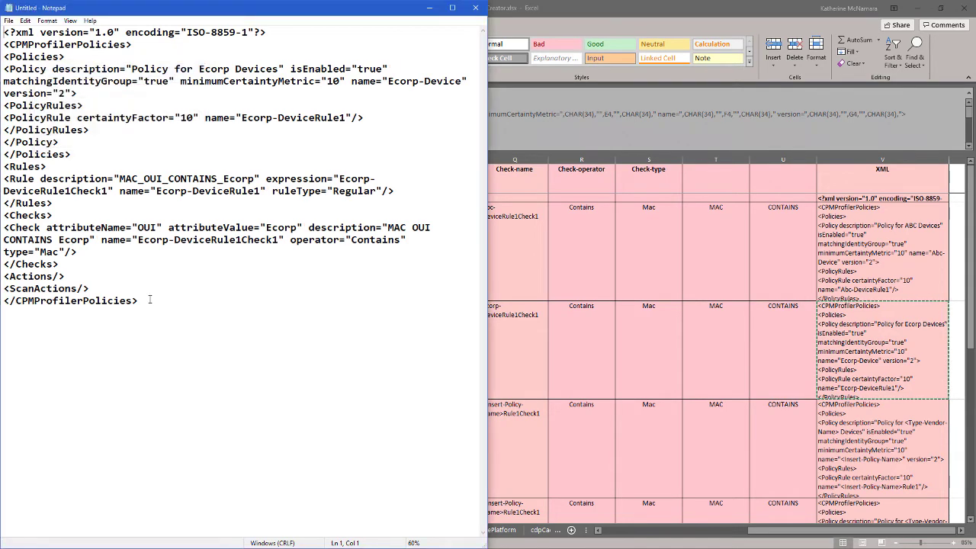
Step: Copy the complete policy XML and paste it into a new Notepad document on the remote desktop running Identity Services Engine
drag(158, 308, 3, 29)
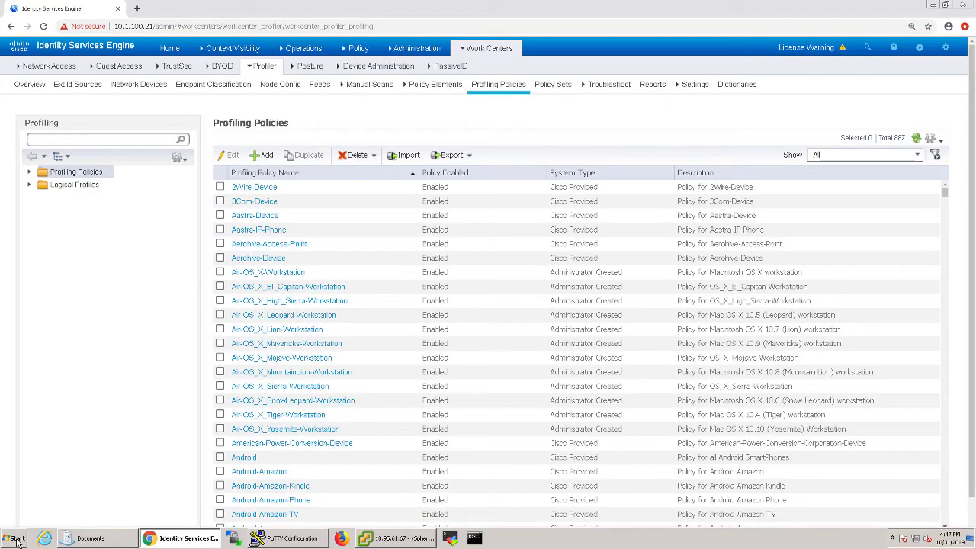
click(16, 539)
text(notepad)
key(Return)
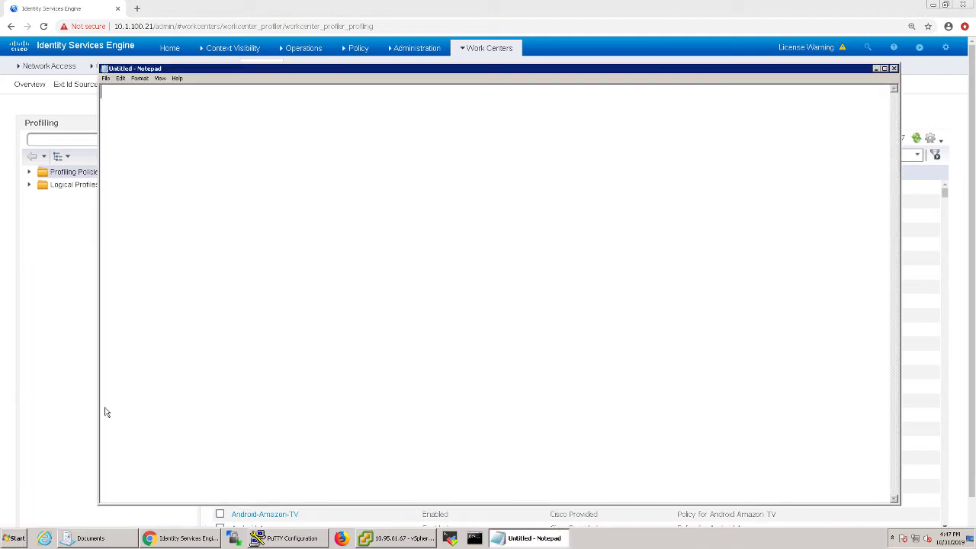
key(ctrl+v)
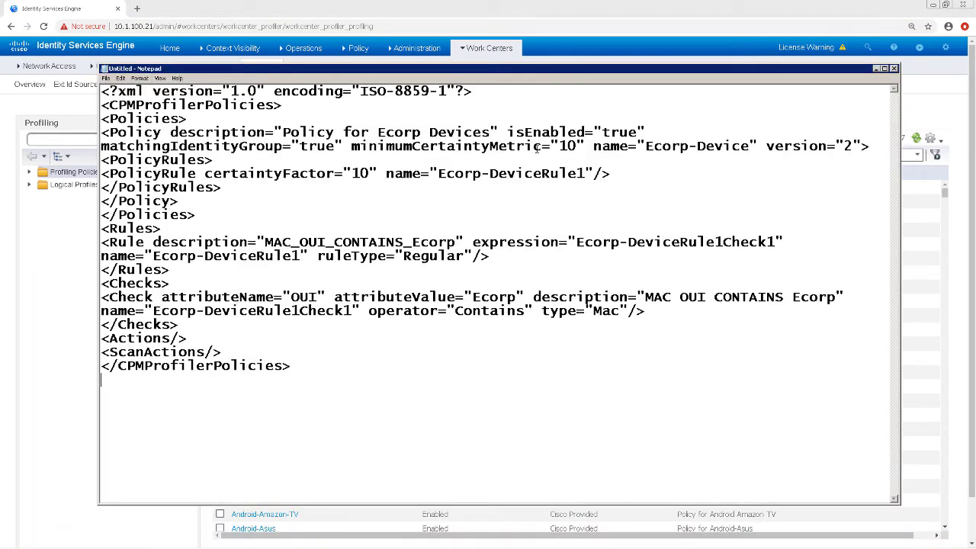
Step: Save the pasted XML as Profile-1.xml in the Documents library
click(105, 78)
click(119, 118)
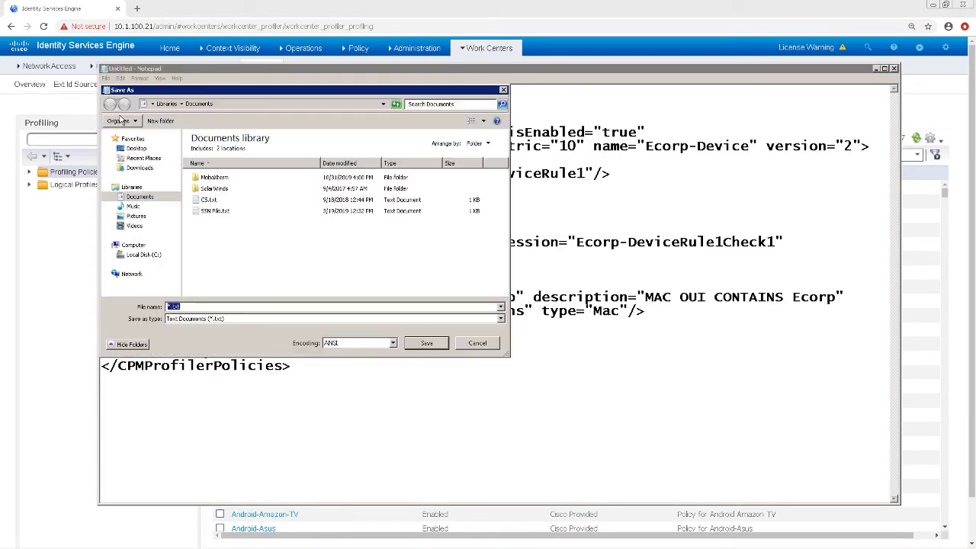
text(Profile-1.xml)
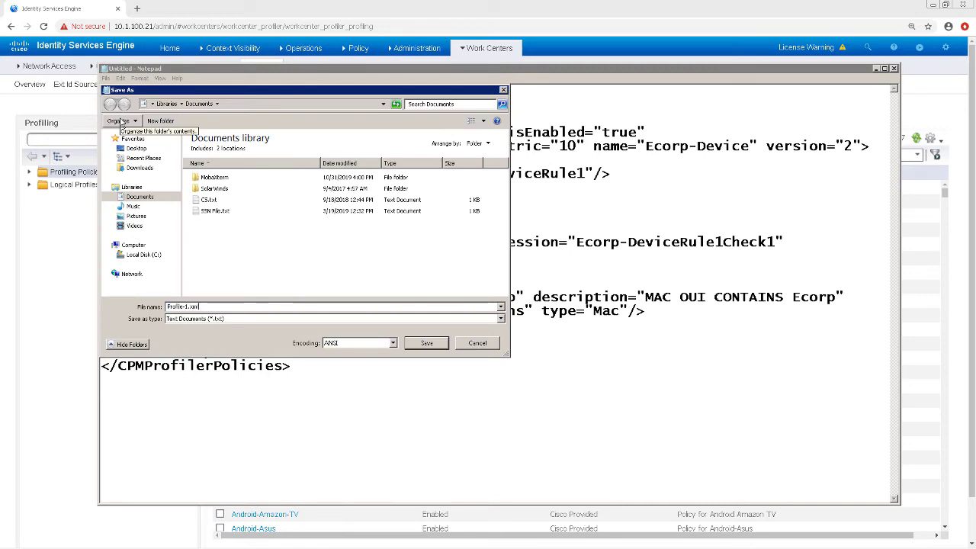
key(Return)
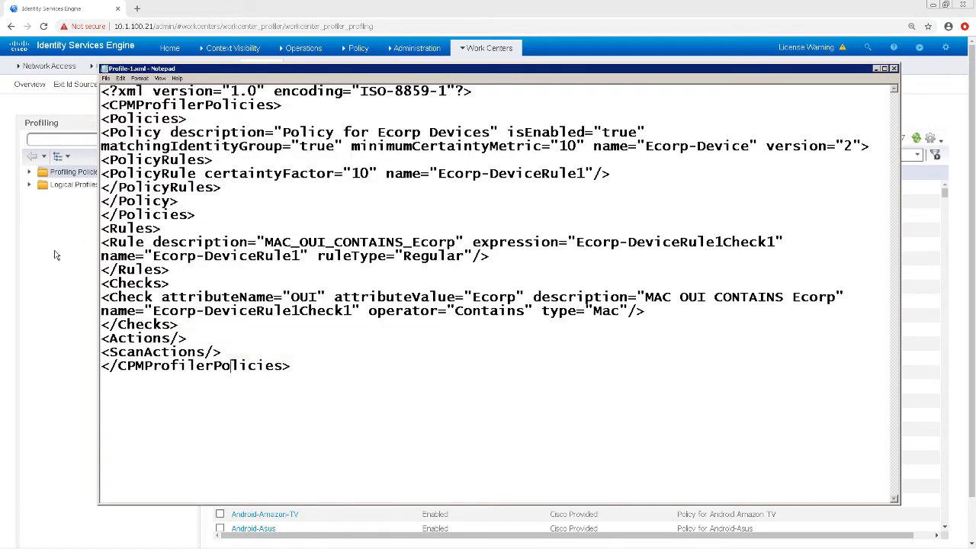
Step: Import Profile-1.xml from the Documents library into the Profiling Policies of Identity Services Engine
click(54, 254)
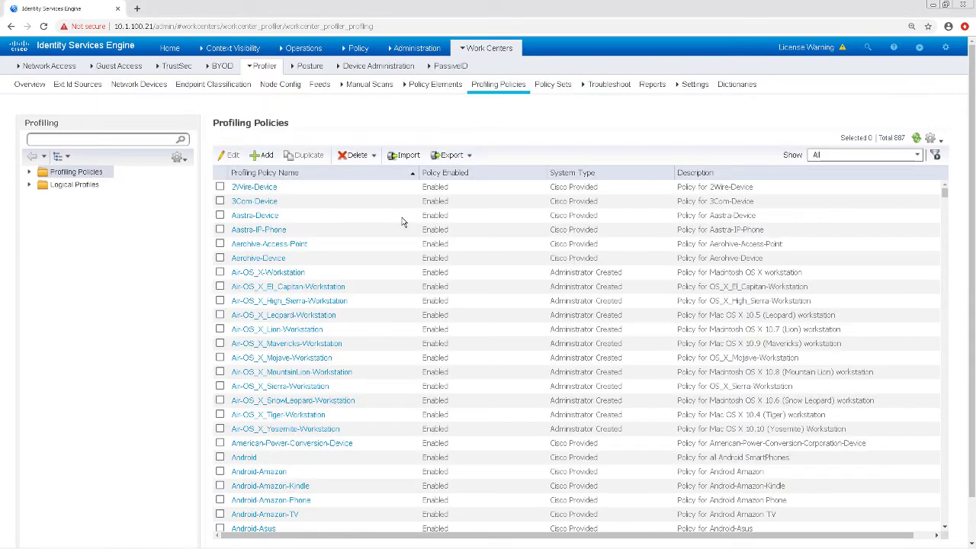
click(417, 155)
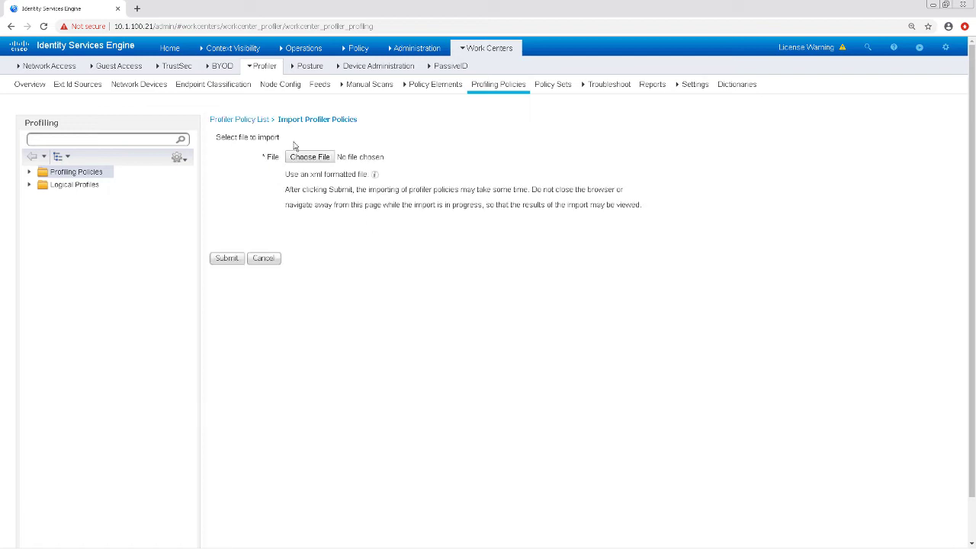
click(304, 159)
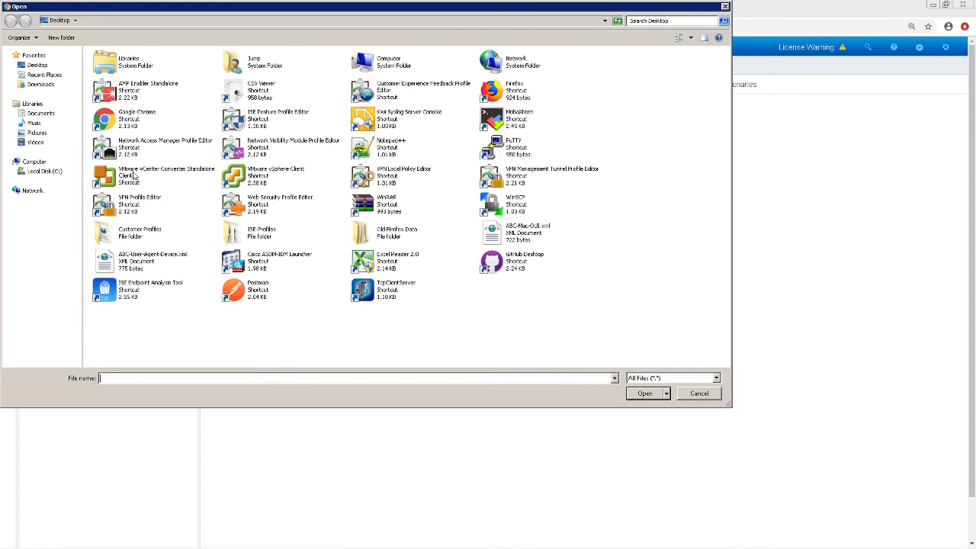
click(35, 115)
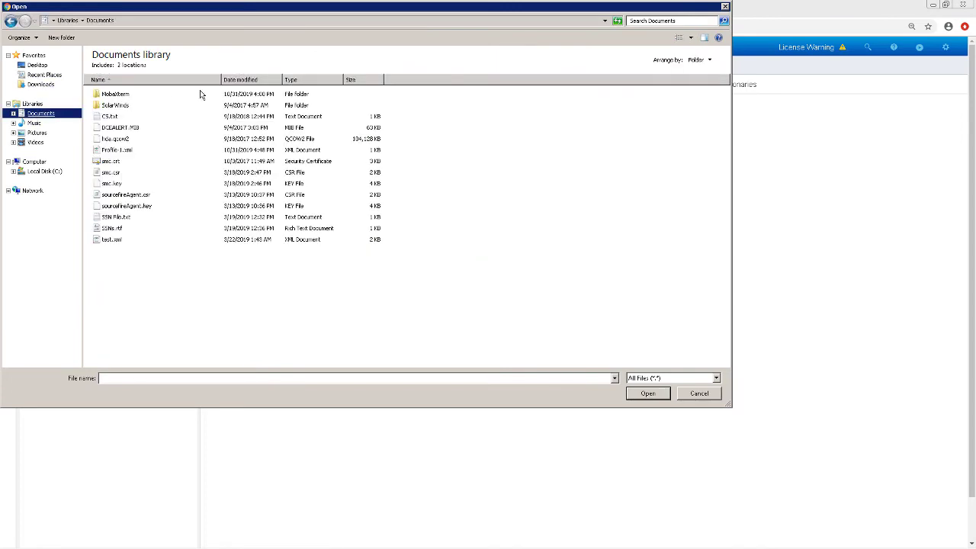
double_click(118, 150)
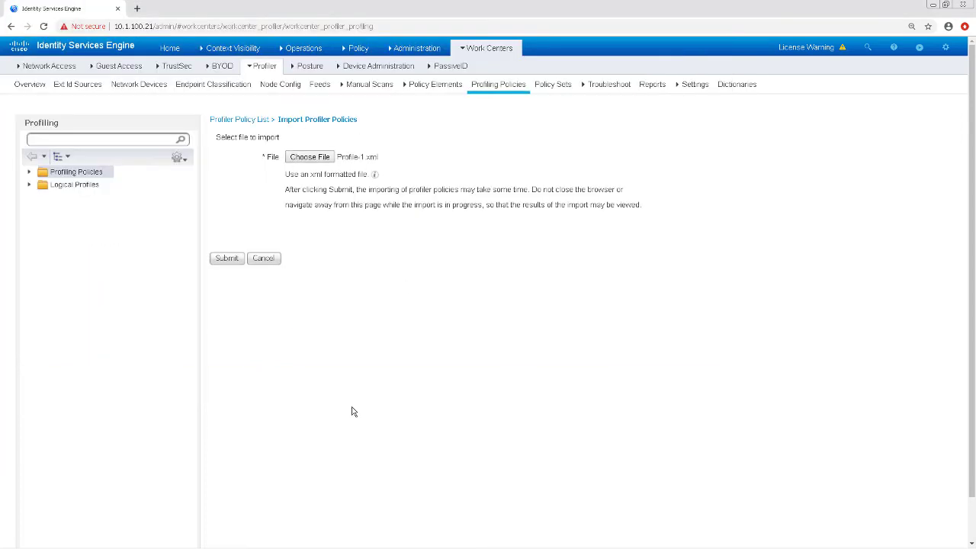
click(227, 259)
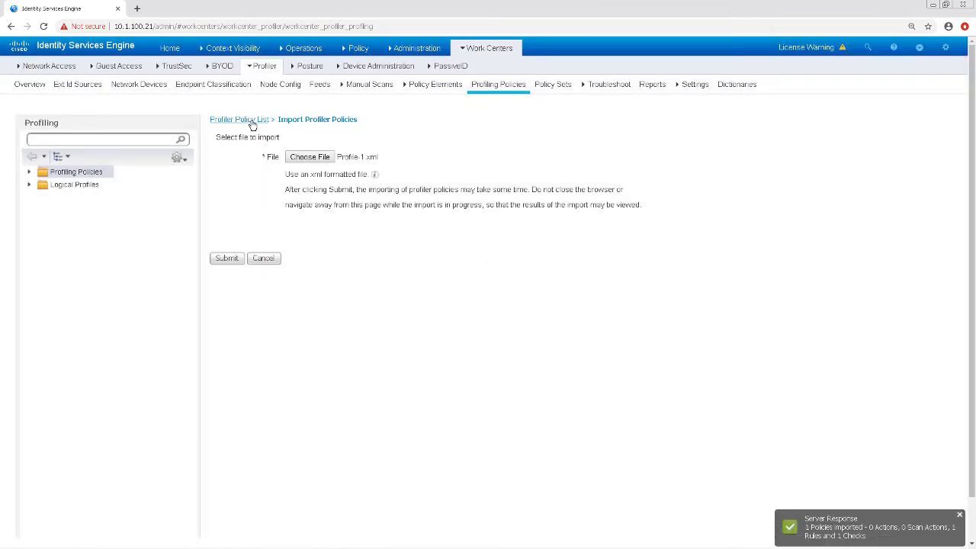
Step: Return to the Profiler Policy List and quick-filter the profiling policy names by ecorp
click(245, 120)
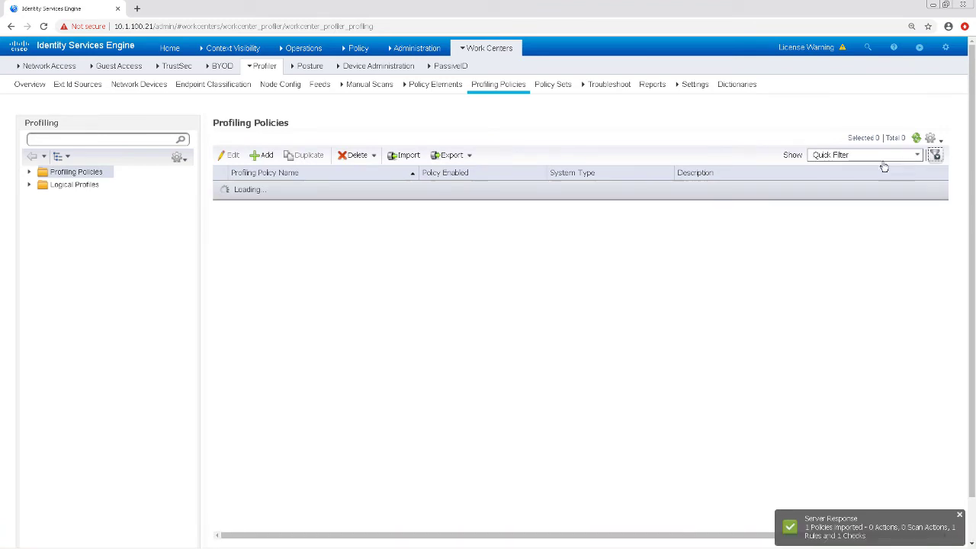
click(333, 189)
text(ex)
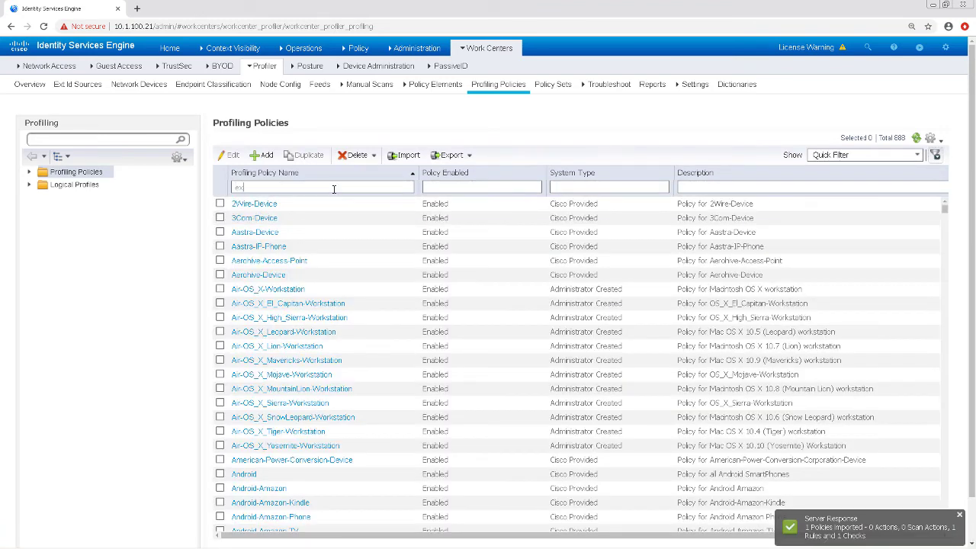
text(orp)
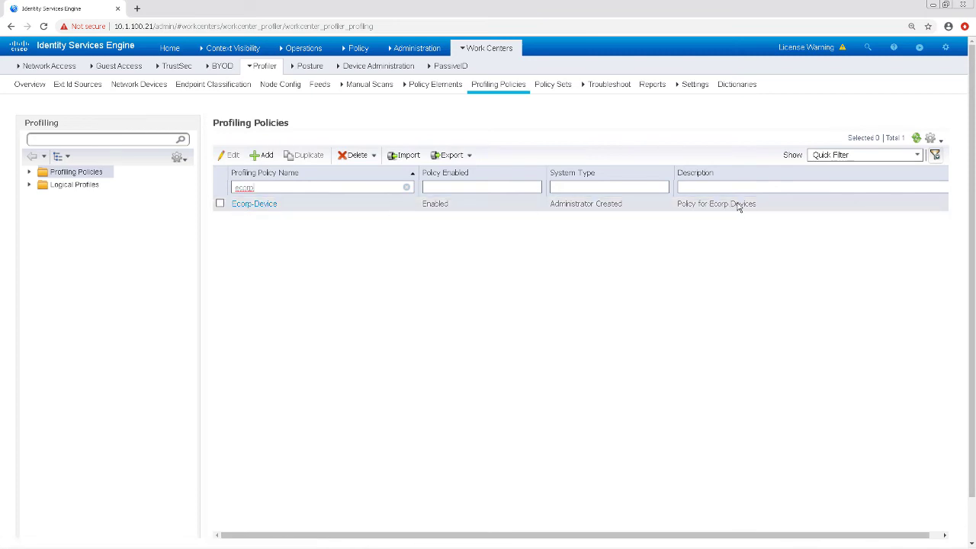
Step: Open the Ecorp-Device policy, examine its settings and the details of its rule condition, and return to the policy list
click(263, 205)
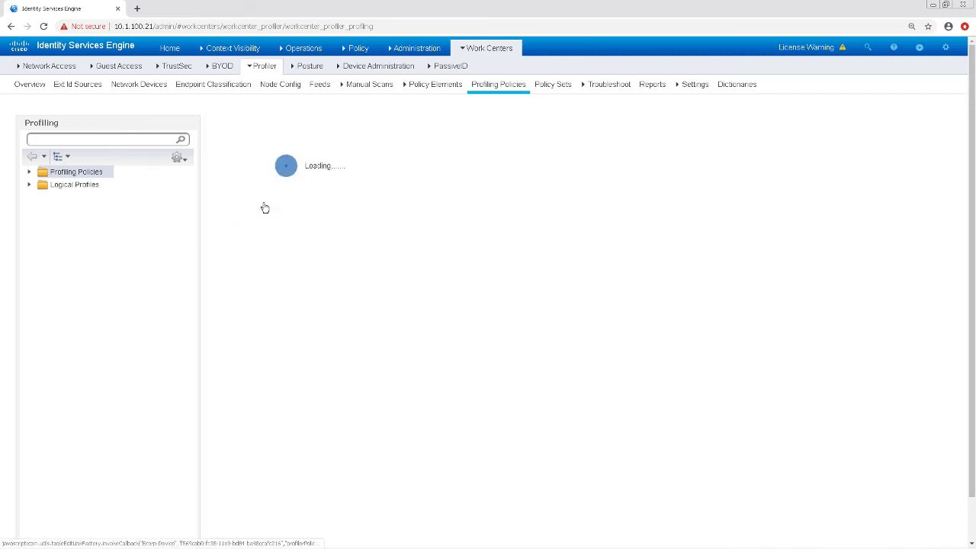
mouse_move(368, 379)
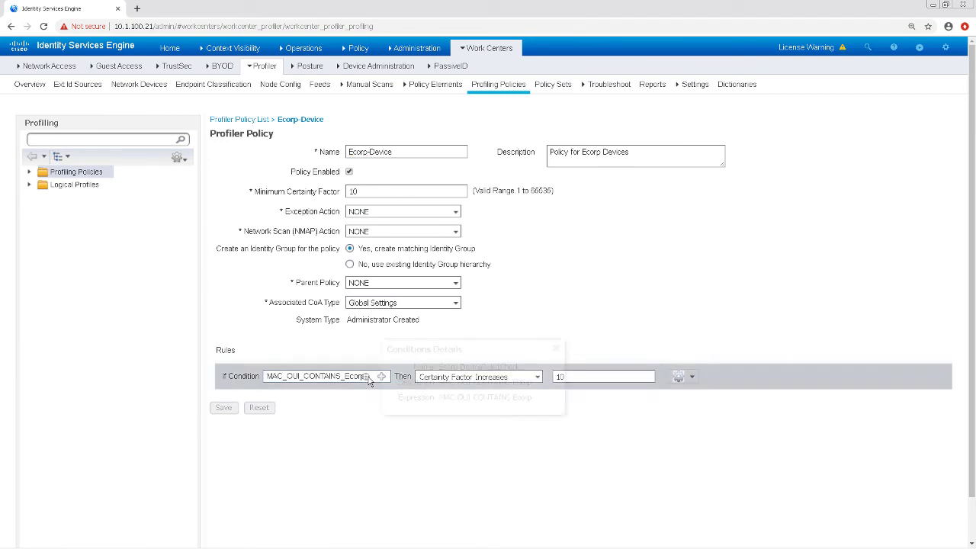
drag(442, 384, 539, 386)
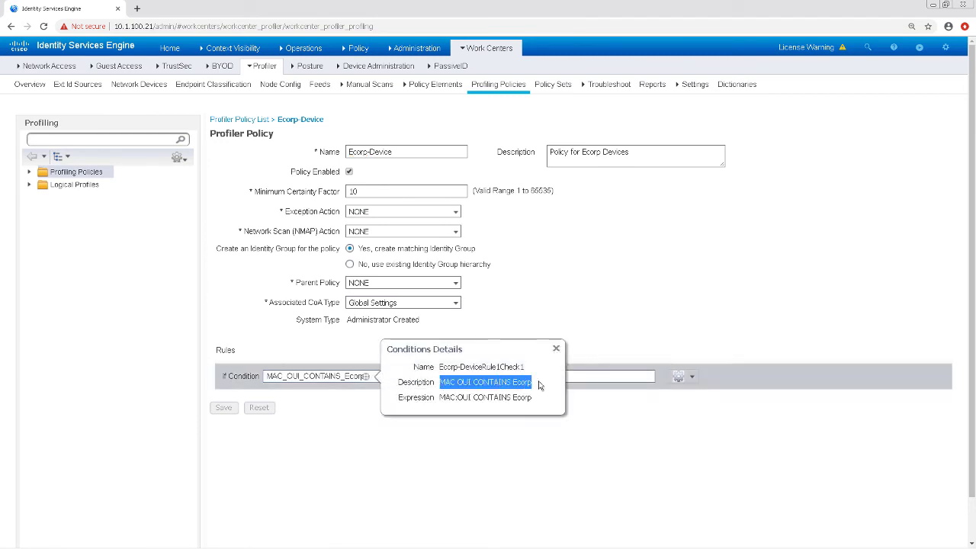
click(253, 119)
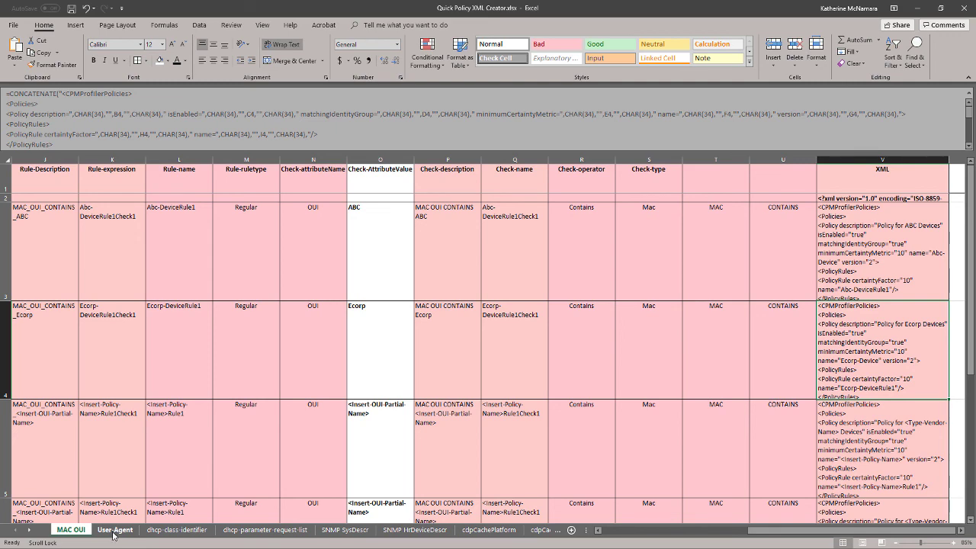
Step: Switch back to the Excel workbook's User-Agent sheet and select the Vendor cell in row 4, the first template row below the ABC example
click(115, 530)
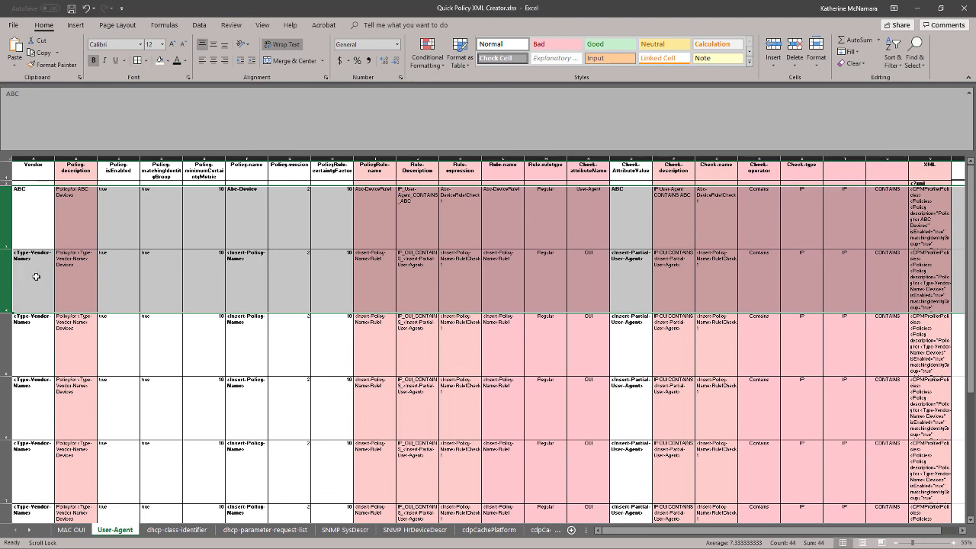
click(35, 276)
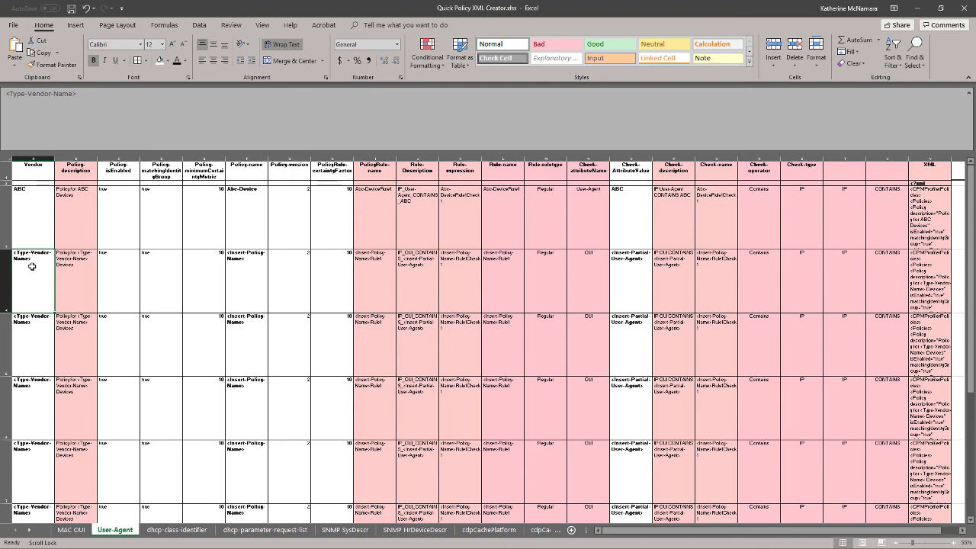